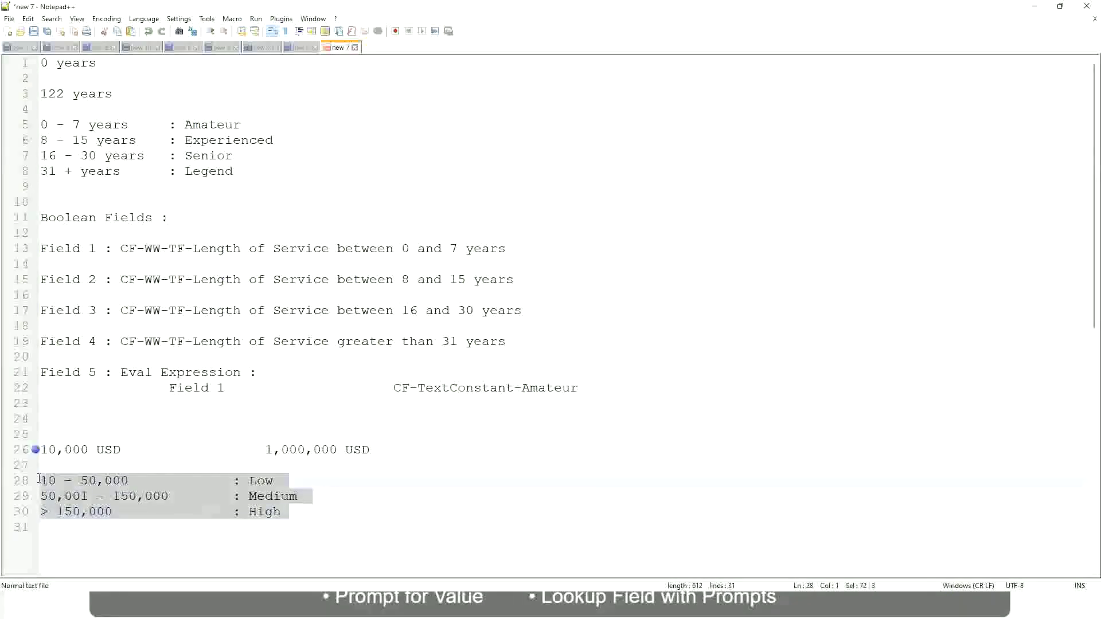
# Step: Replace the salary band lines with 'If the First name starts with : A - G : A Listers'
pyautogui.moveTo(305, 511); pyautogui.dragTo(23, 439)
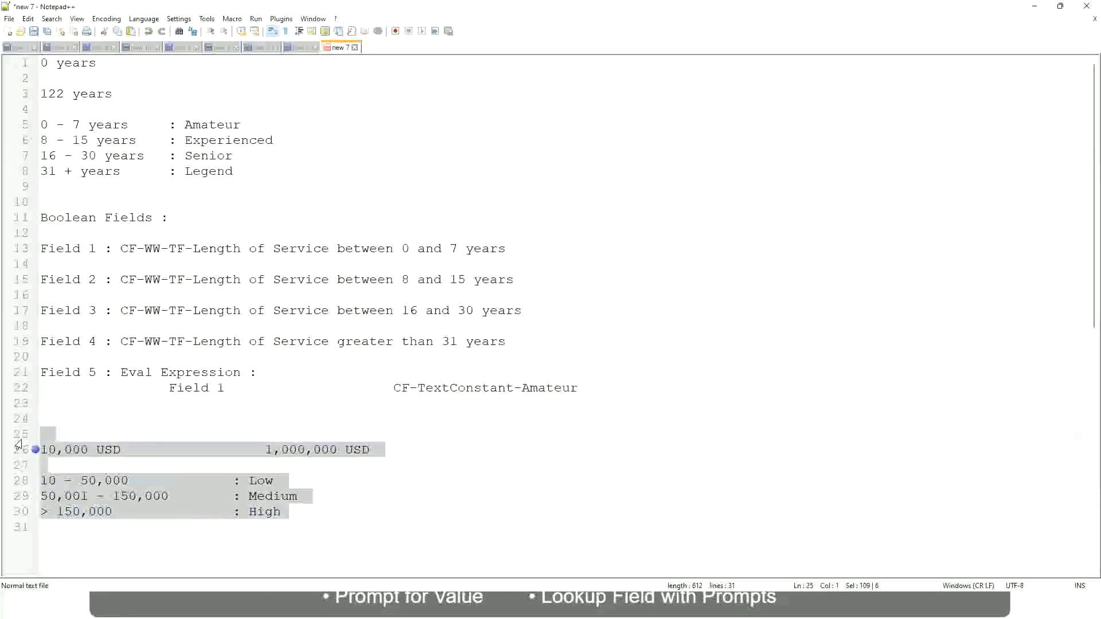
pyautogui.write('If the Fir')
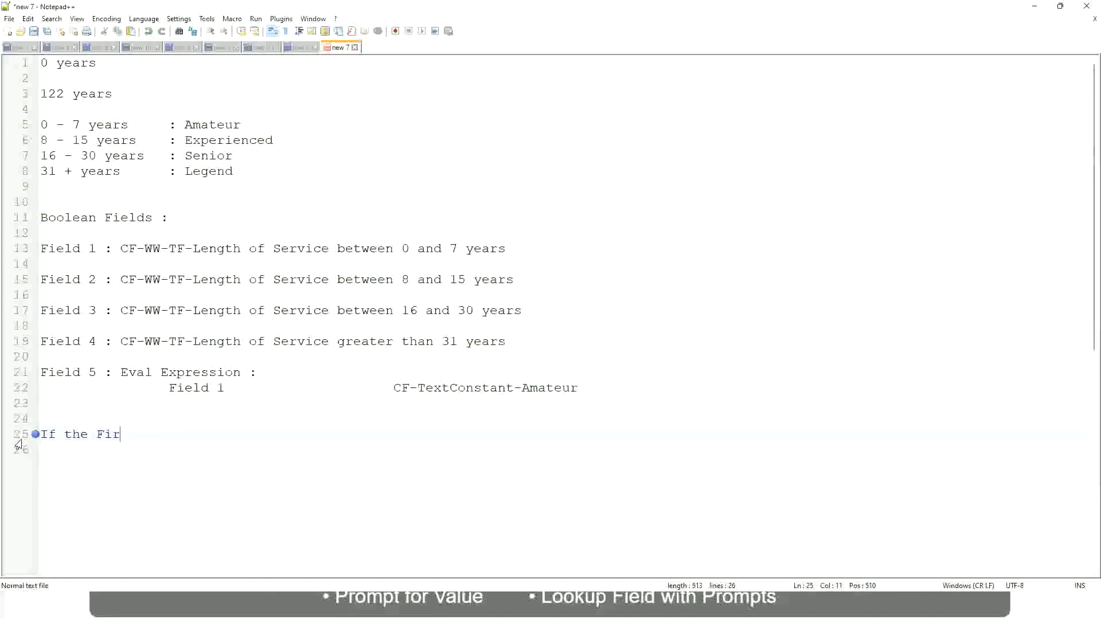
pyautogui.write('st name starts wi')
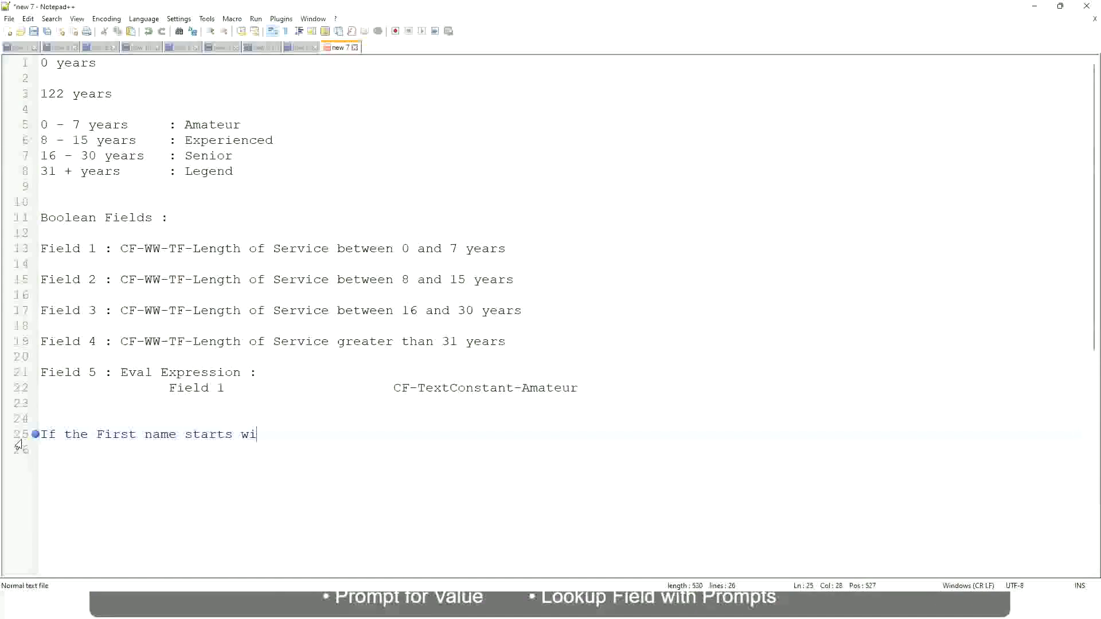
pyautogui.write('th : A - G')
pyautogui.write(':')
pyautogui.press('Tab')
pyautogui.write('A II')
pyautogui.press('BackSpace')
pyautogui.press('BackSpace')
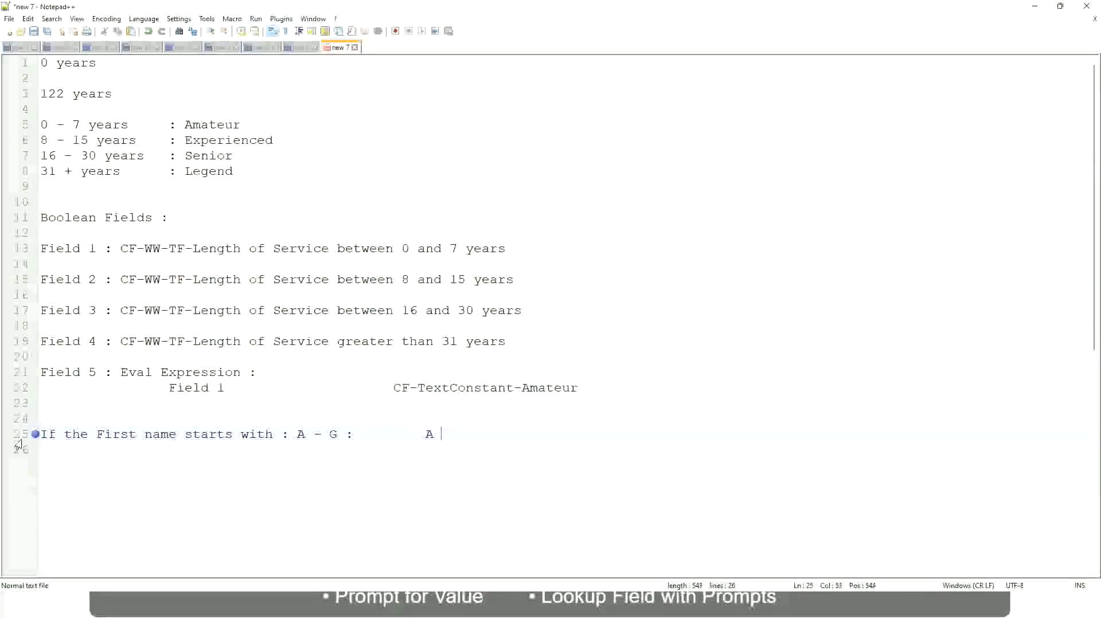
pyautogui.write('Listers')
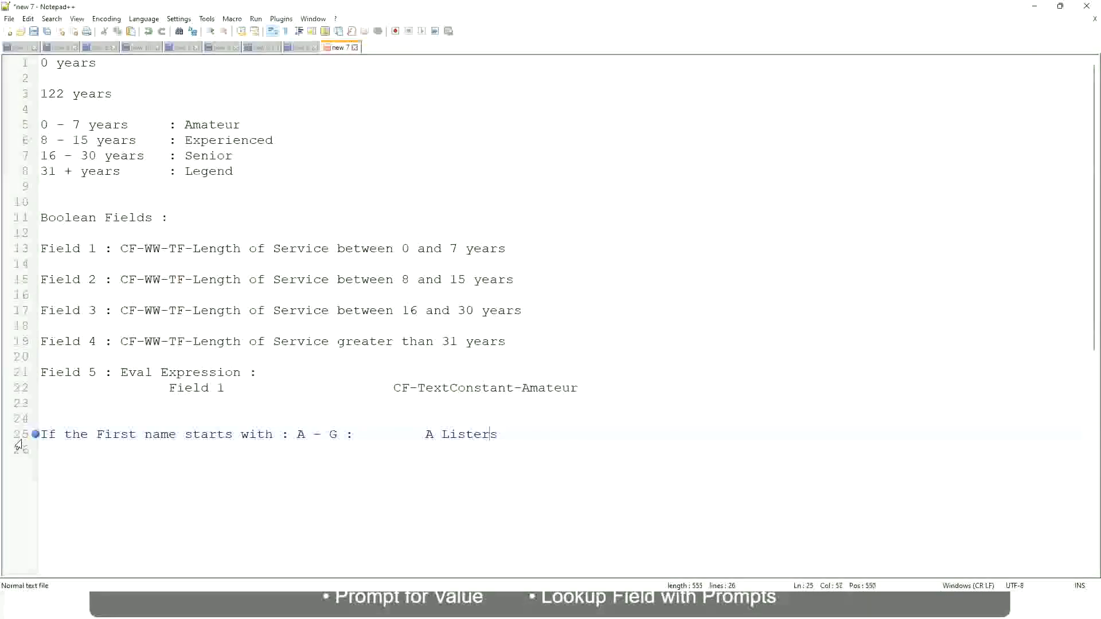
# Step: Wrap A Listers in double quotes and start a new line for the next band
pyautogui.press('Left')
pyautogui.press('Left')
pyautogui.press('Left')
pyautogui.press('Left')
pyautogui.press('Left')
pyautogui.press('Left')
pyautogui.press('Left')
pyautogui.press('Left')
pyautogui.write('""')
pyautogui.press('Left')
pyautogui.press('Left')
pyautogui.press('Left')
pyautogui.press('Left')
pyautogui.press('BackSpace')
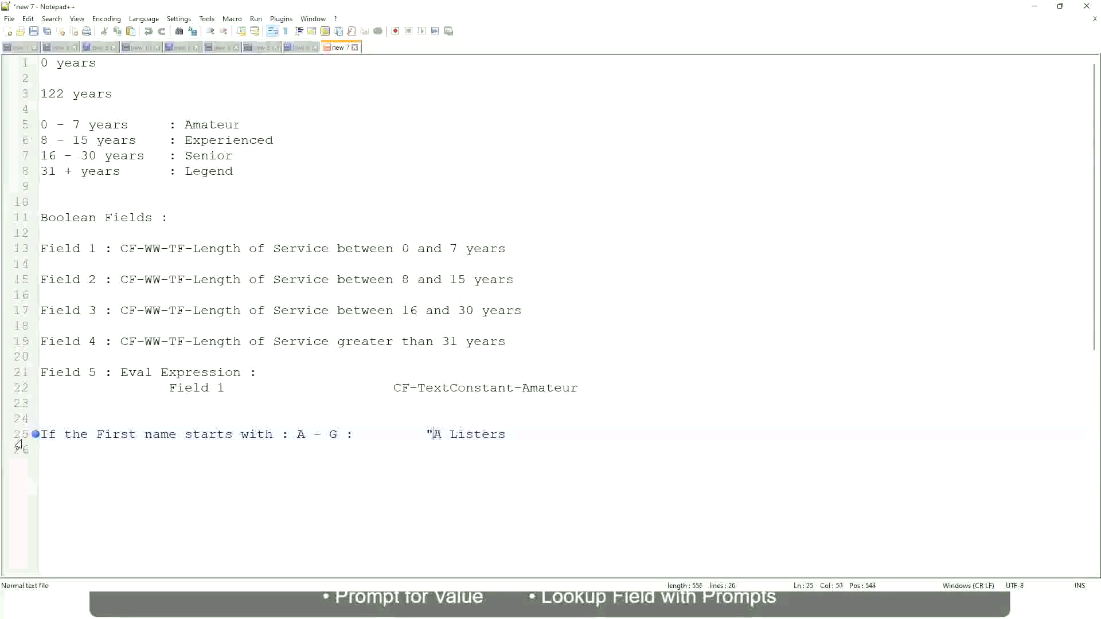
pyautogui.press('Right')
pyautogui.press('Right')
pyautogui.press('Right')
pyautogui.press('Right')
pyautogui.press('Right')
pyautogui.press('Right')
pyautogui.press('Right')
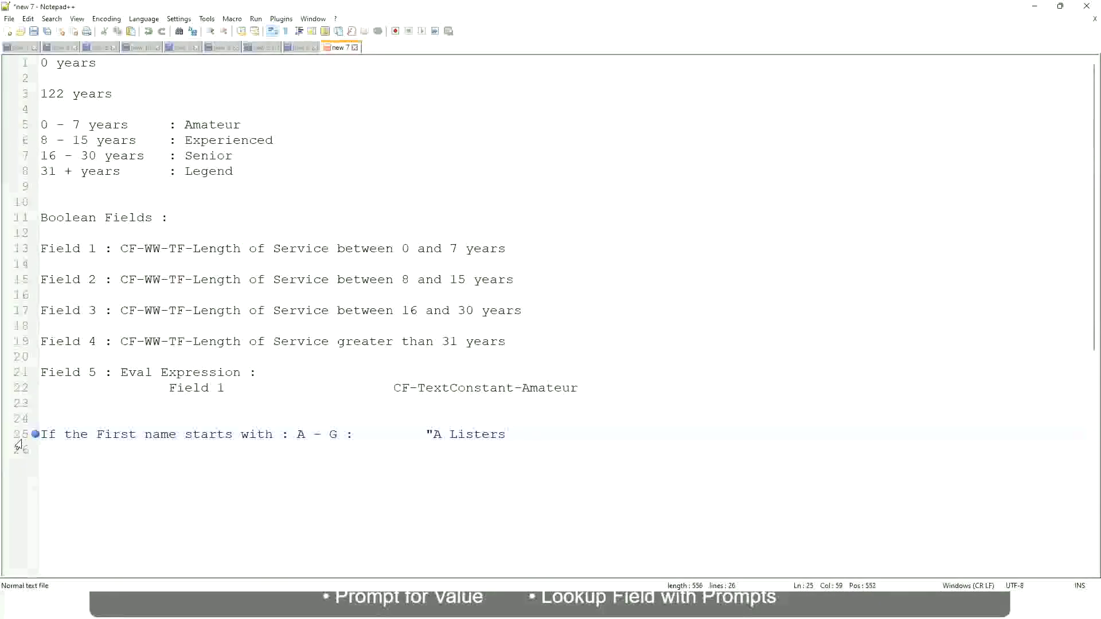
pyautogui.press('Return')
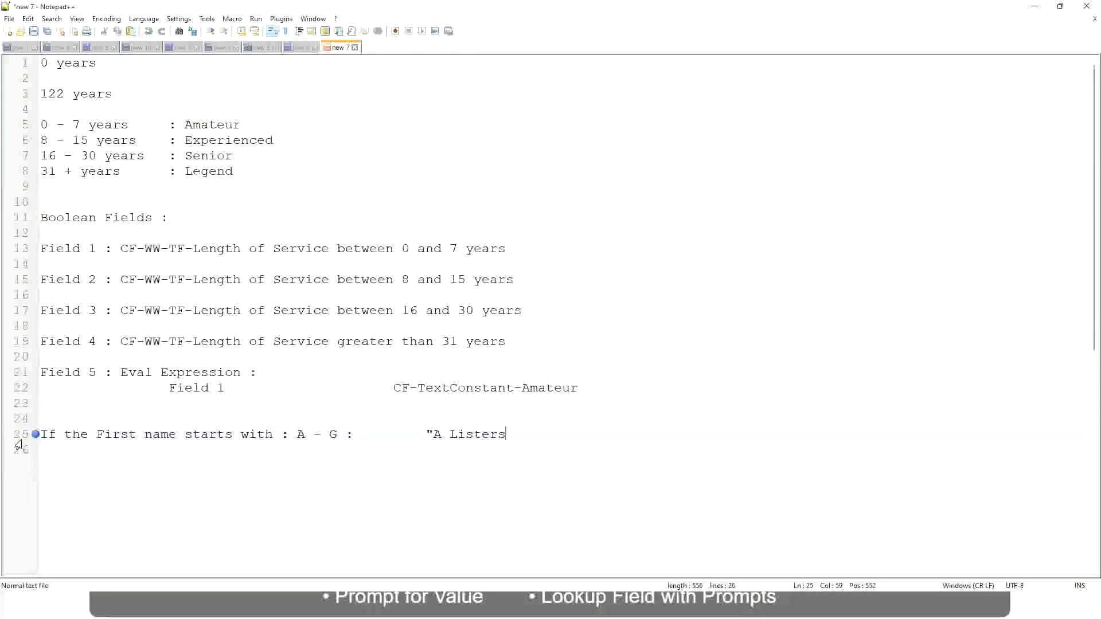
pyautogui.write('""')
pyautogui.press('BackSpace')
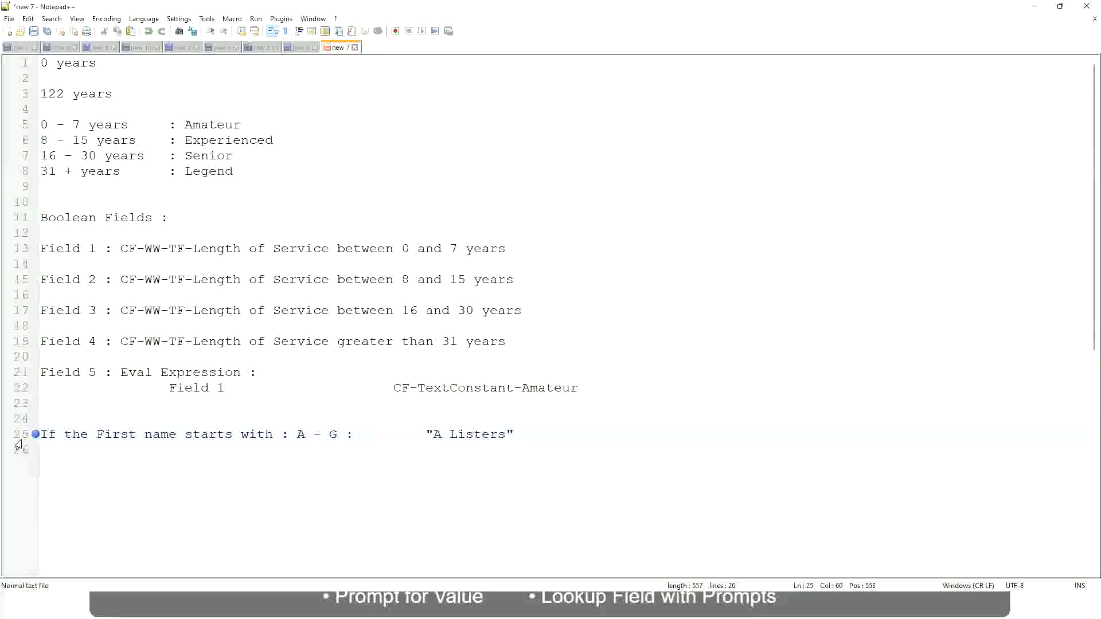
pyautogui.press('Return')
# Step: Add the band line H - P : "His Majesty" below the A - G rule
pyautogui.write('H -')
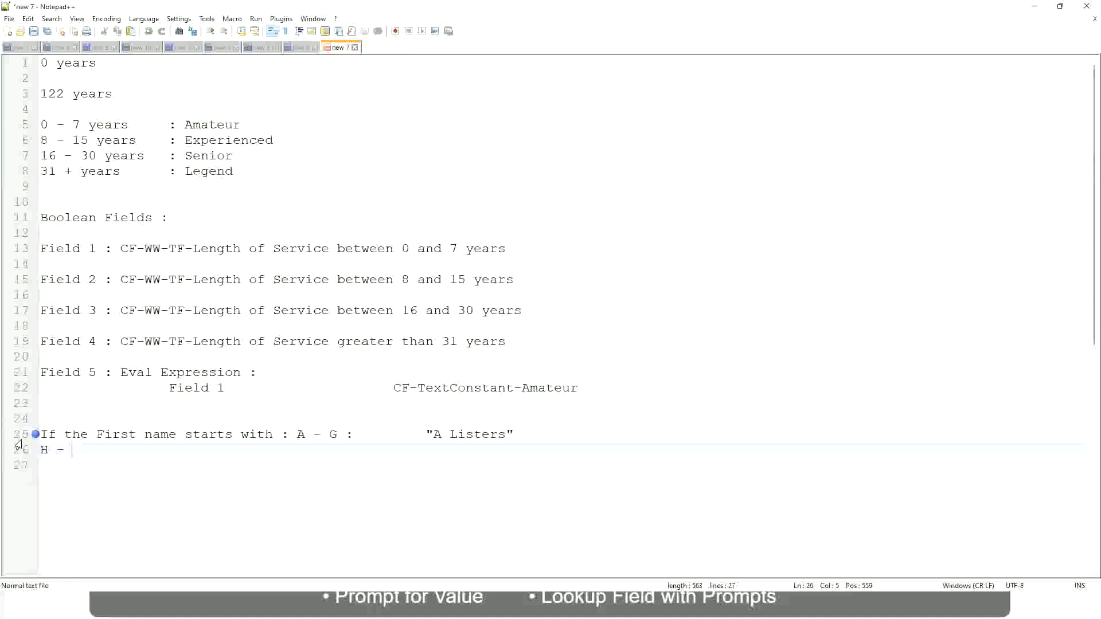
pyautogui.write('P')
pyautogui.press('Tab')
pyautogui.press('Tab')
pyautogui.press('Tab')
pyautogui.press('Tab')
pyautogui.press('Tab')
pyautogui.press('Tab')
pyautogui.press('Tab')
pyautogui.press('Tab')
pyautogui.press('Tab')
pyautogui.write(':       ')
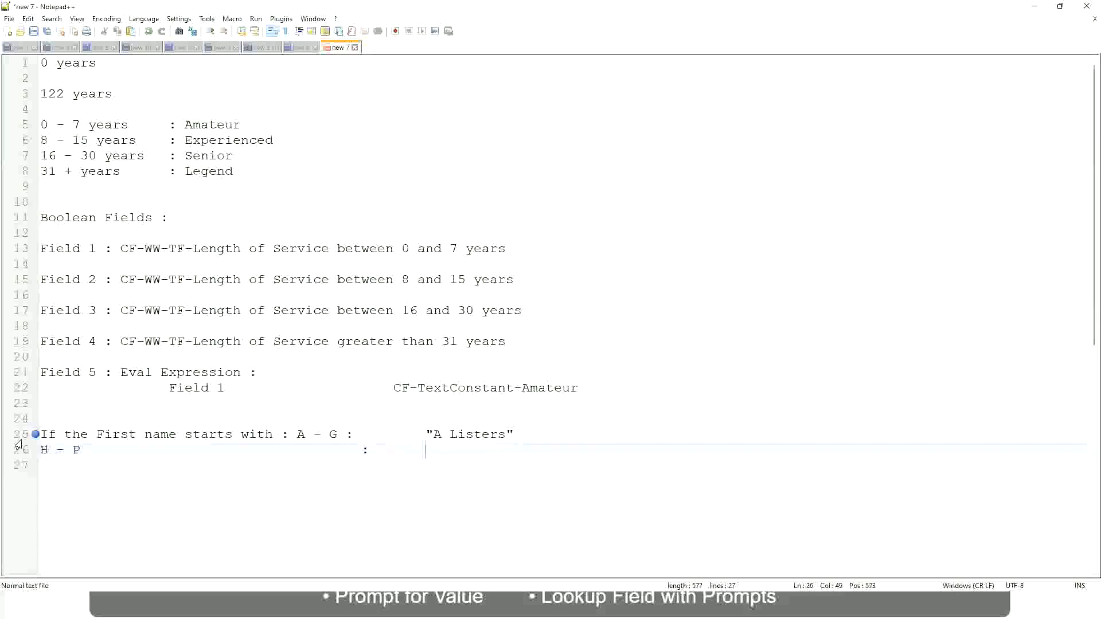
pyautogui.write('"His Majesty')
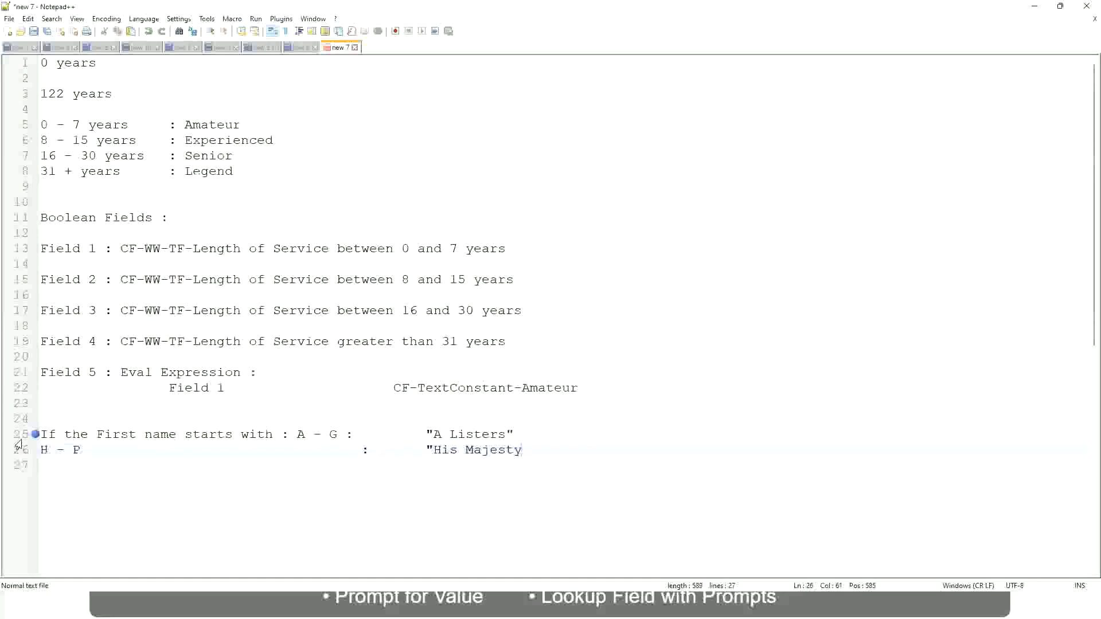
pyautogui.write('""')
pyautogui.press('BackSpace')
pyautogui.press('Return')
# Step: Add the final band line L - Z : "Lords" with tab-aligned columns
pyautogui.write('L - Z')
pyautogui.press('Tab')
pyautogui.write(':')
pyautogui.press('Tab')
pyautogui.press('Tab')
pyautogui.press('Tab')
pyautogui.write('"Lords')
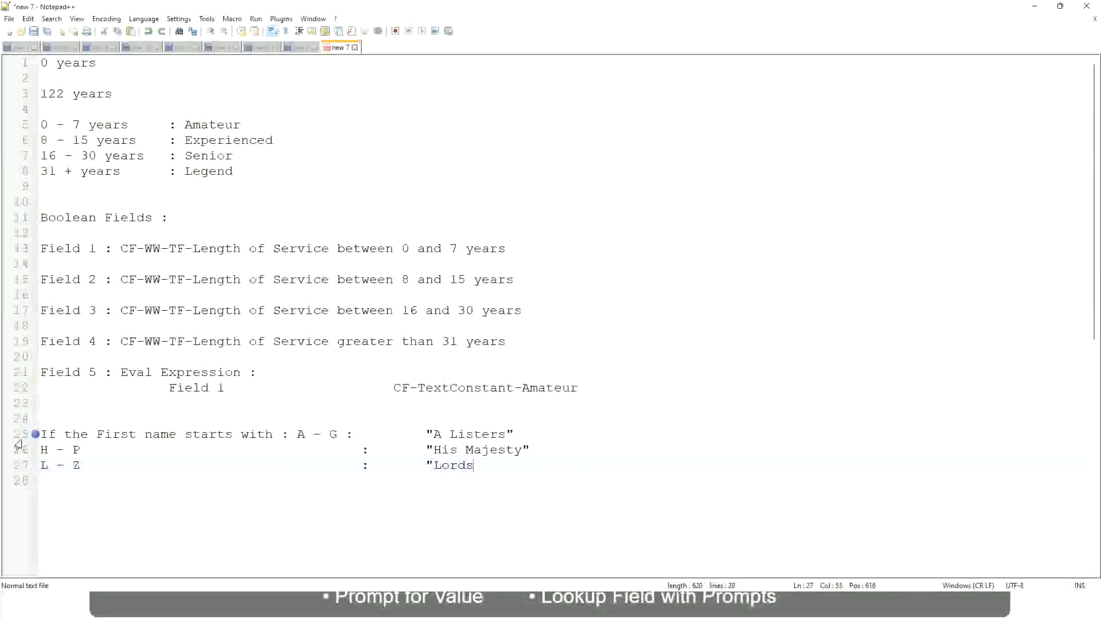
pyautogui.write('""')
pyautogui.press('BackSpace')
# Step: Delete the three first-name band lines and type 'If Prior Experience' in their place
pyautogui.press('End')
pyautogui.moveTo(477, 465); pyautogui.dragTo(528, 432)
pyautogui.click(473, 434)
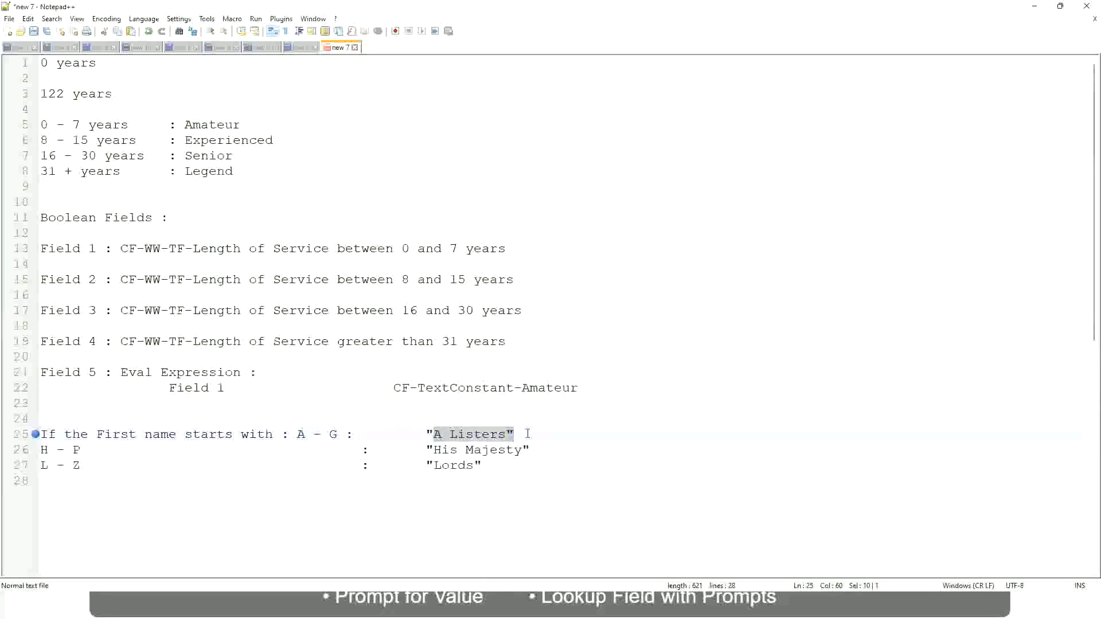
pyautogui.click(496, 453)
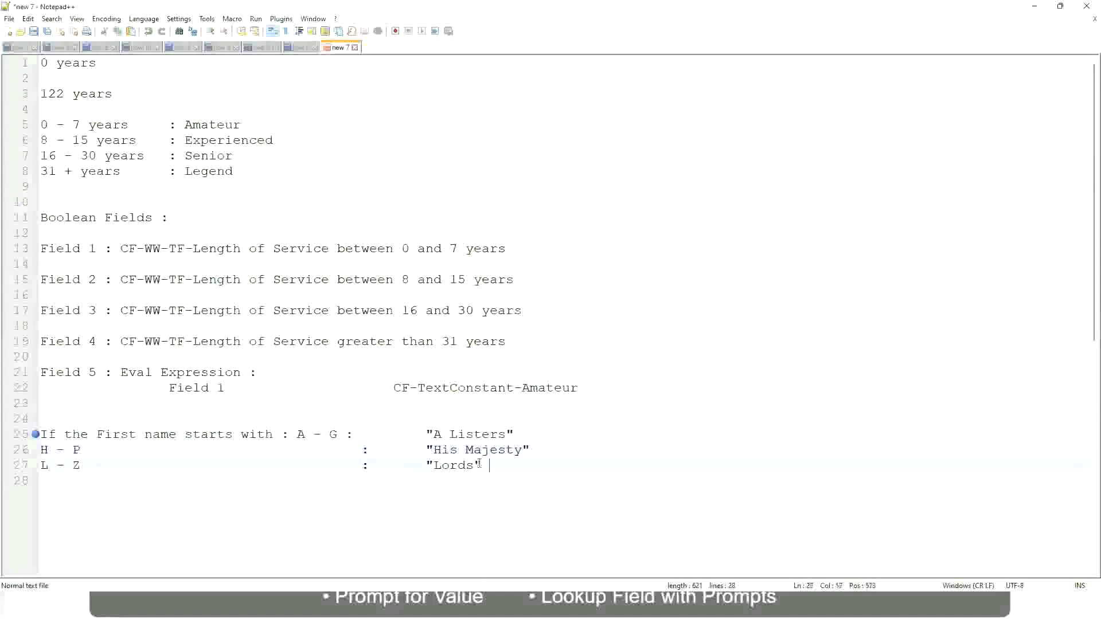
pyautogui.moveTo(489, 465); pyautogui.dragTo(38, 435)
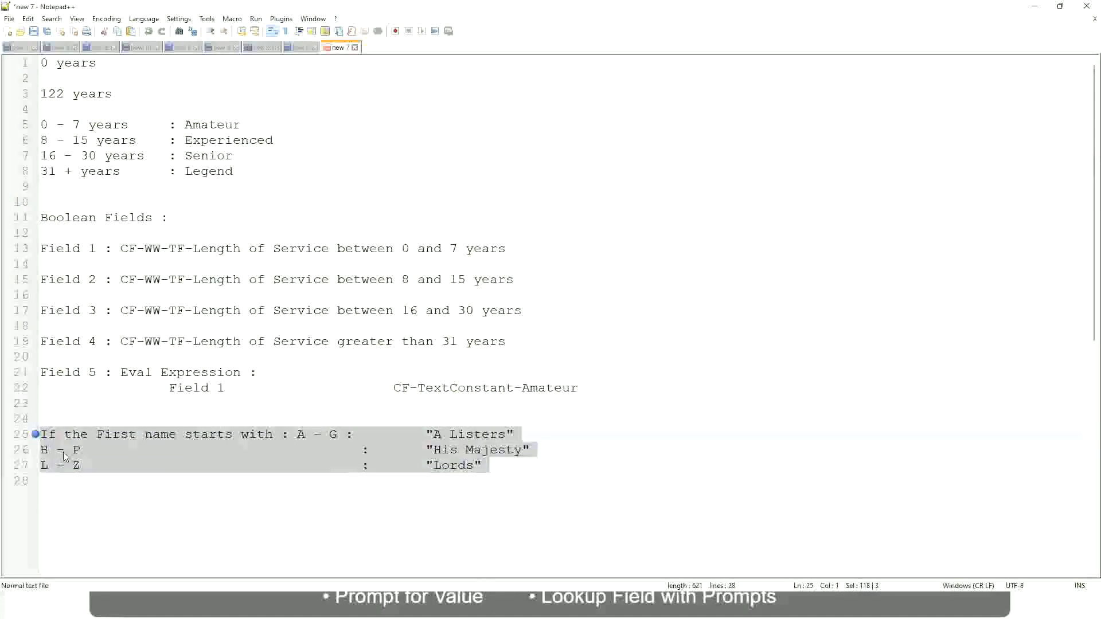
pyautogui.press('BackSpace')
pyautogui.write('If ')
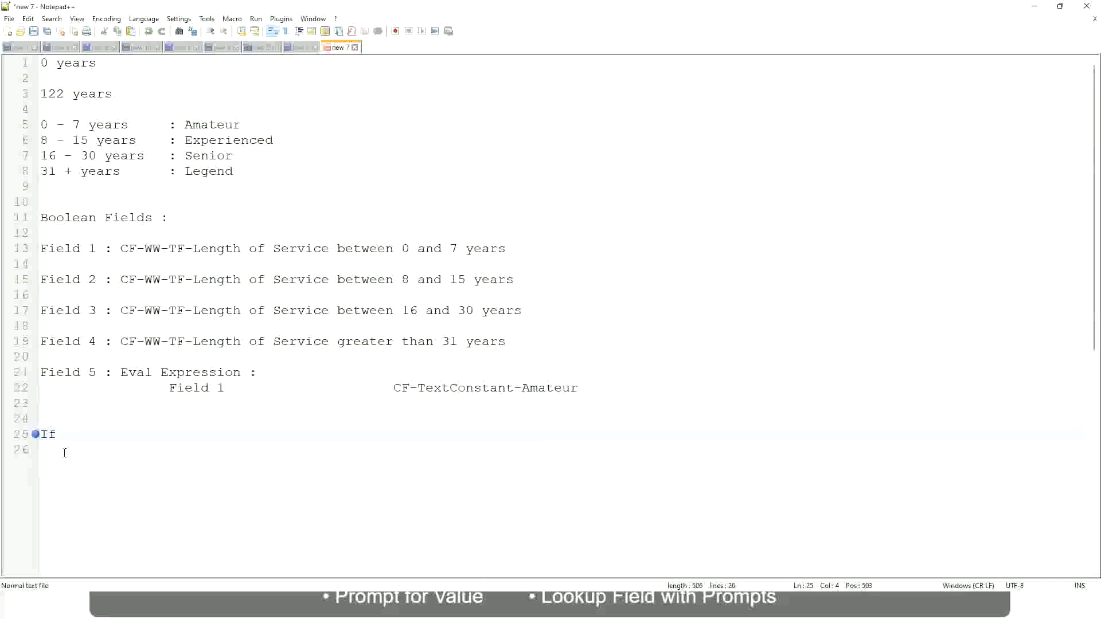
pyautogui.write('Prior Ex')
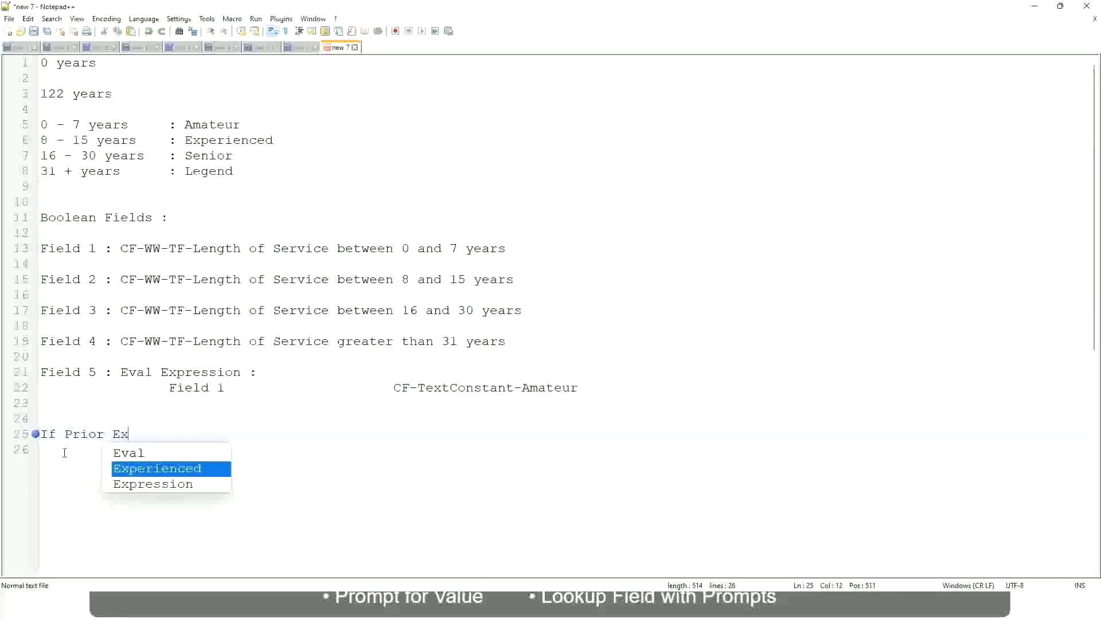
pyautogui.write('perience')
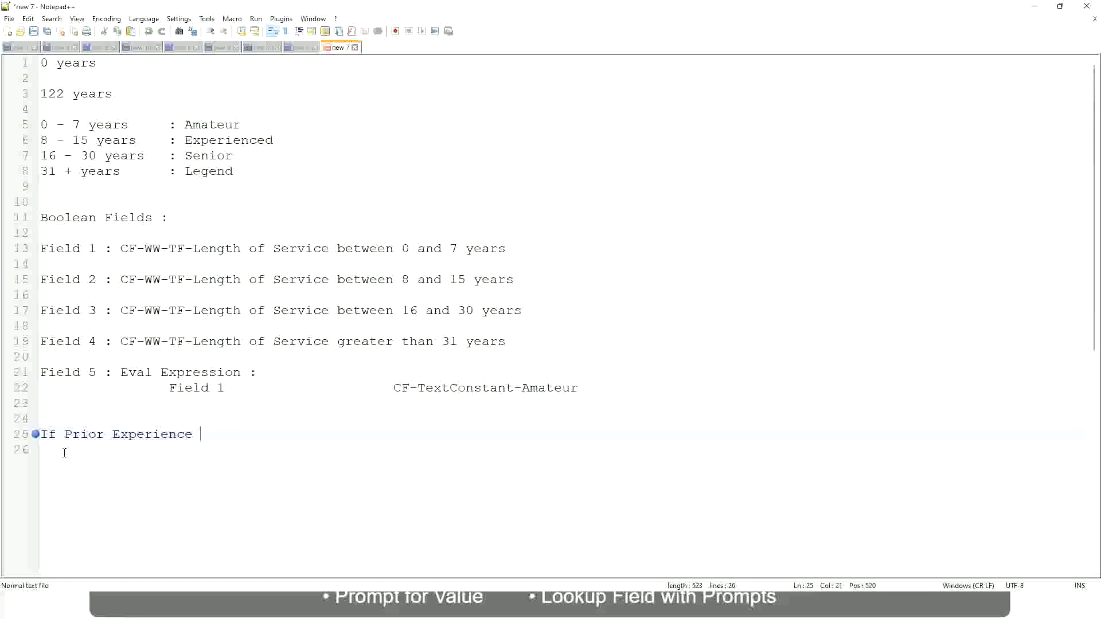
# Step: Rewrite line 25 as 'If Management Level is Manager or Above' with Proposed Allowance Plan : Car Allowance
pyautogui.press('BackSpace')
pyautogui.press('BackSpace')
pyautogui.press('BackSpace')
pyautogui.press('BackSpace')
pyautogui.press('BackSpace')
pyautogui.press('BackSpace')
pyautogui.press('BackSpace')
pyautogui.press('BackSpace')
pyautogui.press('BackSpace')
pyautogui.press('BackSpace')
pyautogui.press('BackSpace')
pyautogui.press('BackSpace')
pyautogui.press('BackSpace')
pyautogui.press('BackSpace')
pyautogui.press('BackSpace')
pyautogui.press('BackSpace')
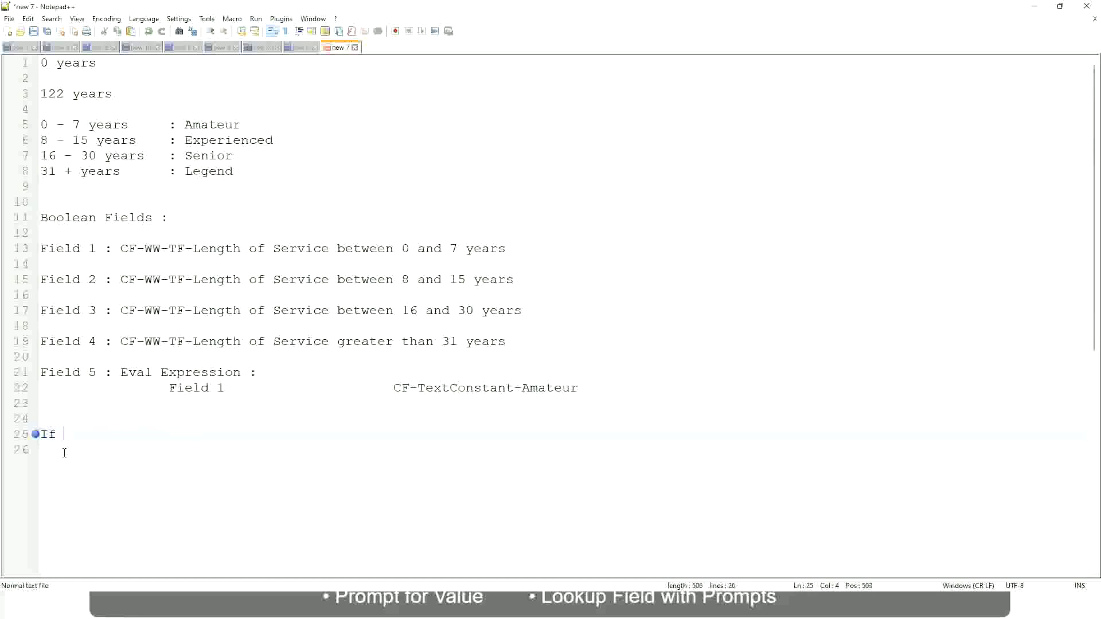
pyautogui.write('Job Profi')
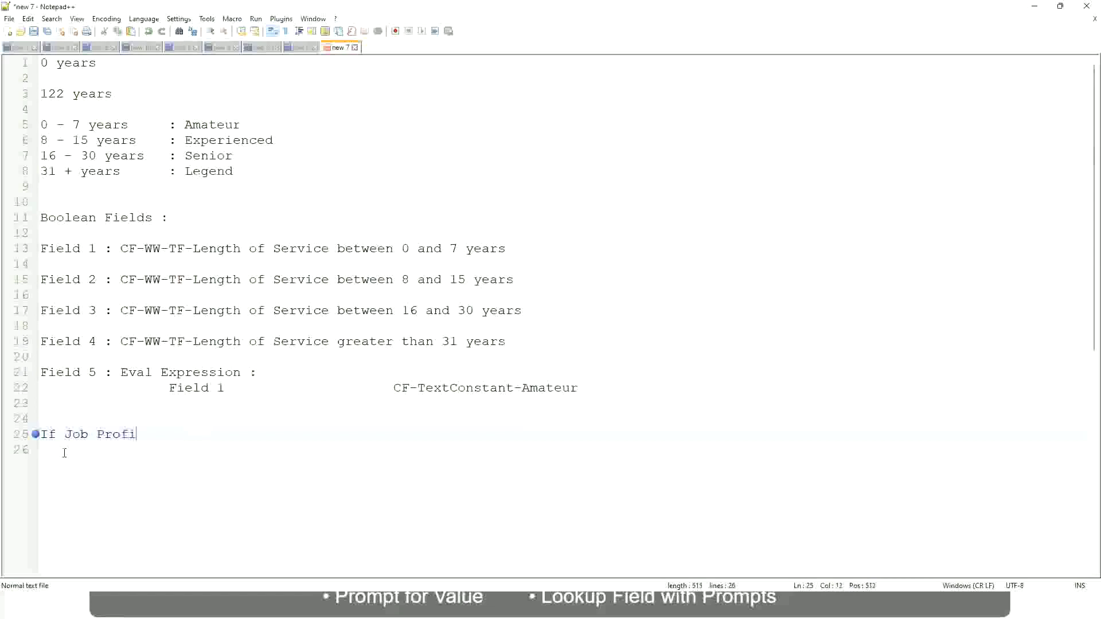
pyautogui.write('le is : Manager')
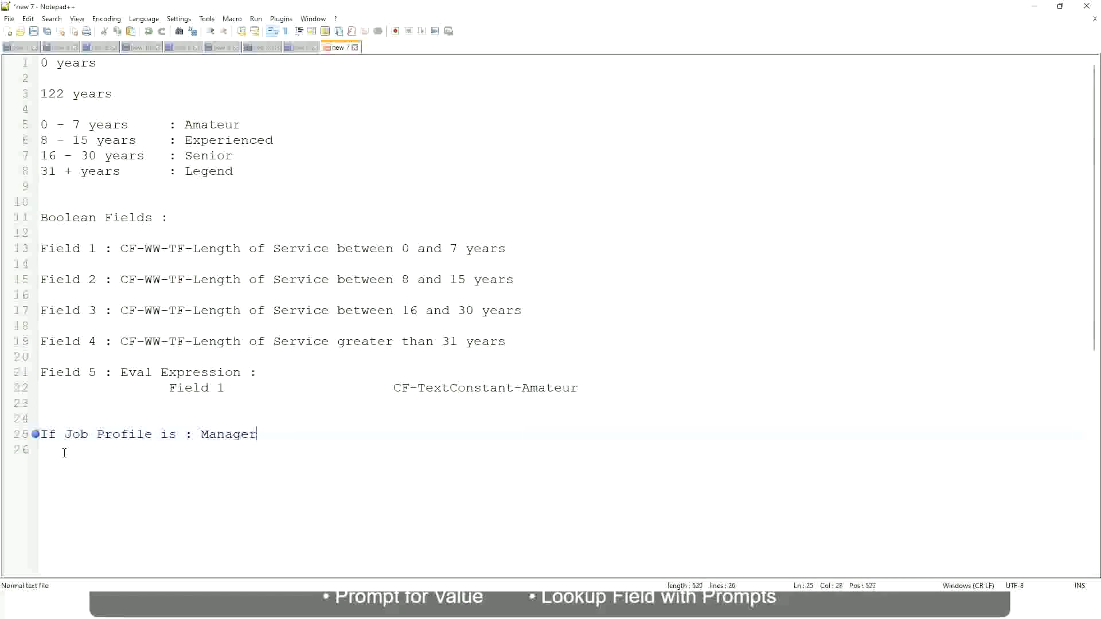
pyautogui.press('BackSpace')
pyautogui.press('BackSpace')
pyautogui.press('BackSpace')
pyautogui.press('BackSpace')
pyautogui.press('BackSpace')
pyautogui.press('BackSpace')
pyautogui.press('BackSpace')
pyautogui.press('BackSpace')
pyautogui.press('BackSpace')
pyautogui.press('BackSpace')
pyautogui.press('BackSpace')
pyautogui.press('BackSpace')
pyautogui.press('BackSpace')
pyautogui.press('BackSpace')
pyautogui.press('BackSpace')
pyautogui.press('BackSpace')
pyautogui.press('BackSpace')
pyautogui.press('BackSpace')
pyautogui.press('BackSpace')
pyautogui.press('BackSpace')
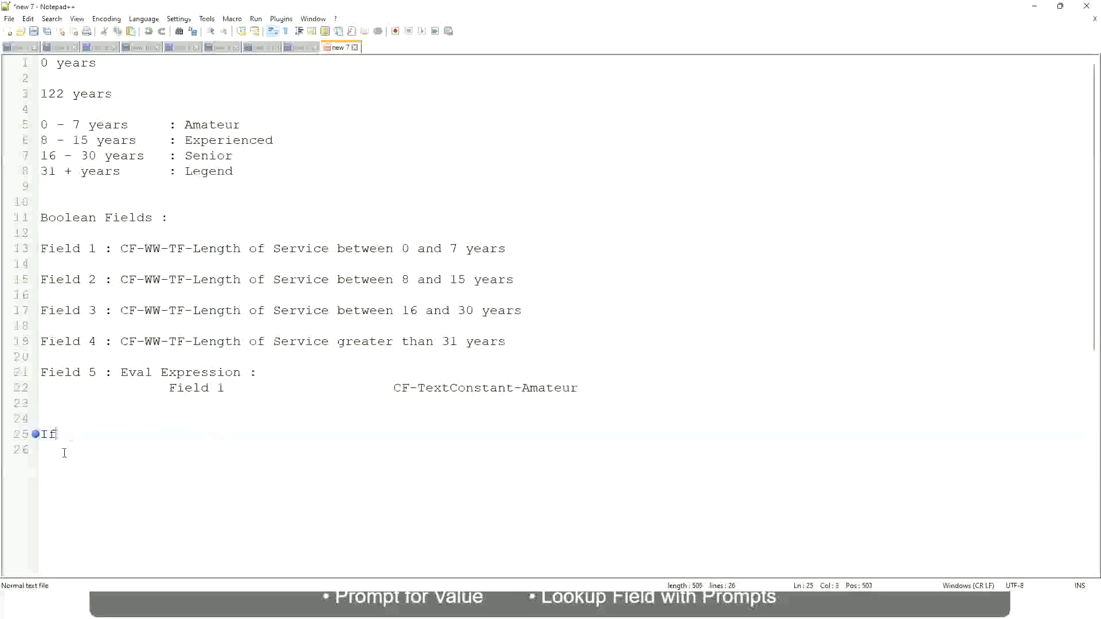
pyautogui.write('Management ')
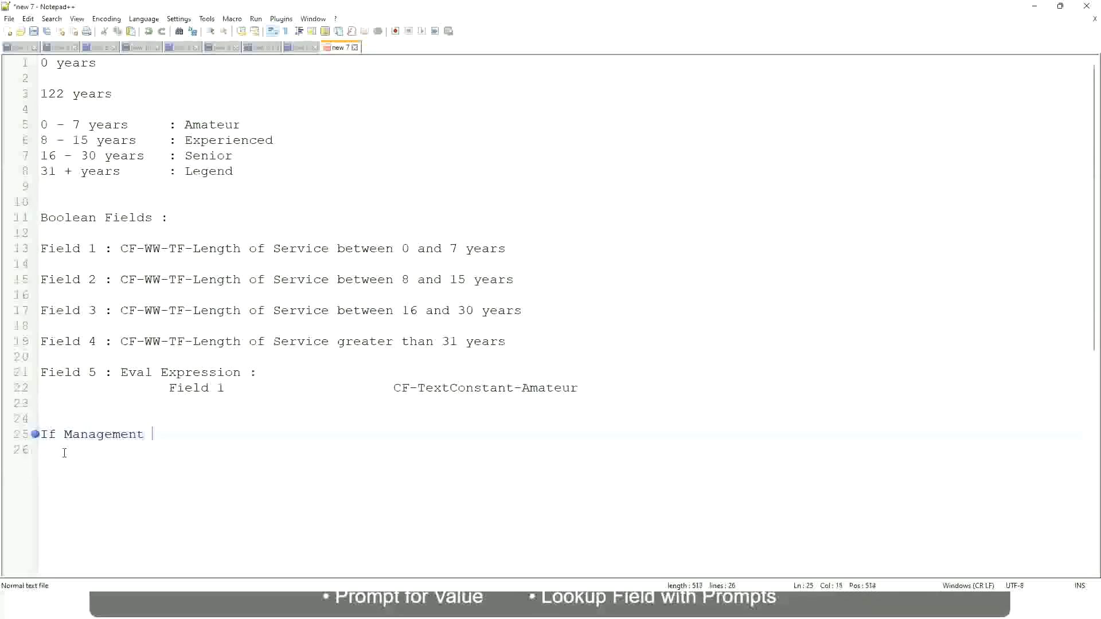
pyautogui.write('Level is M')
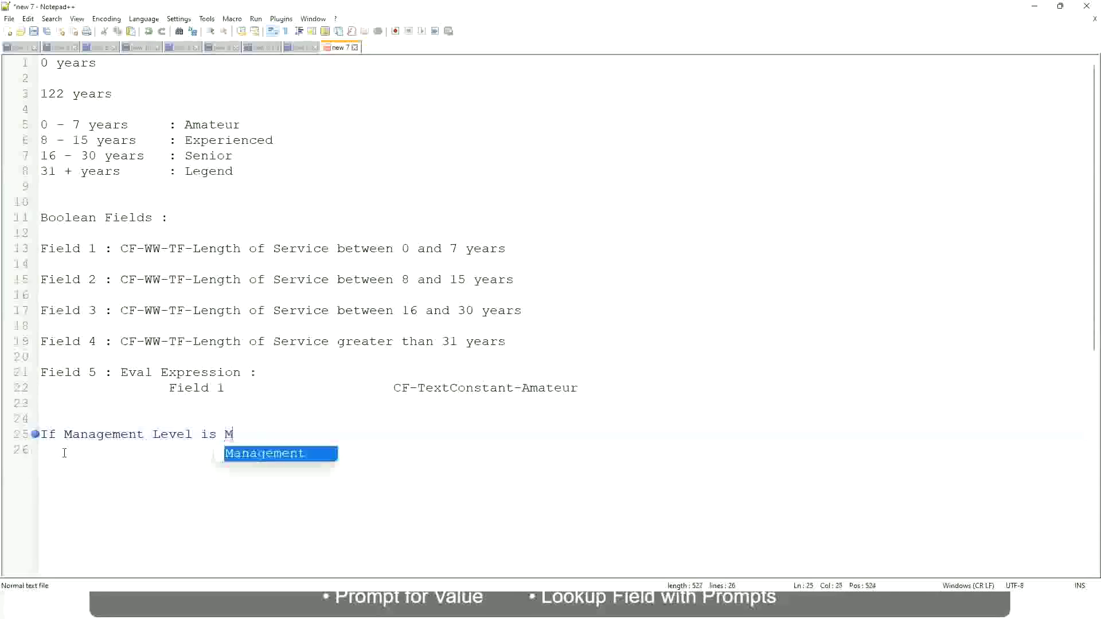
pyautogui.write('anager or A')
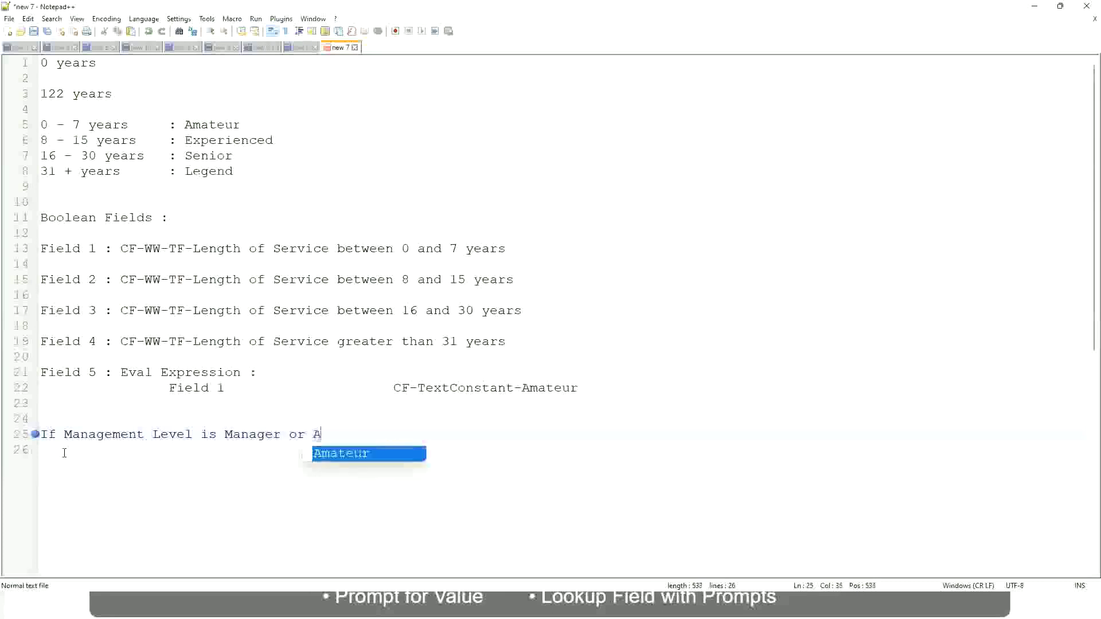
pyautogui.write('bove')
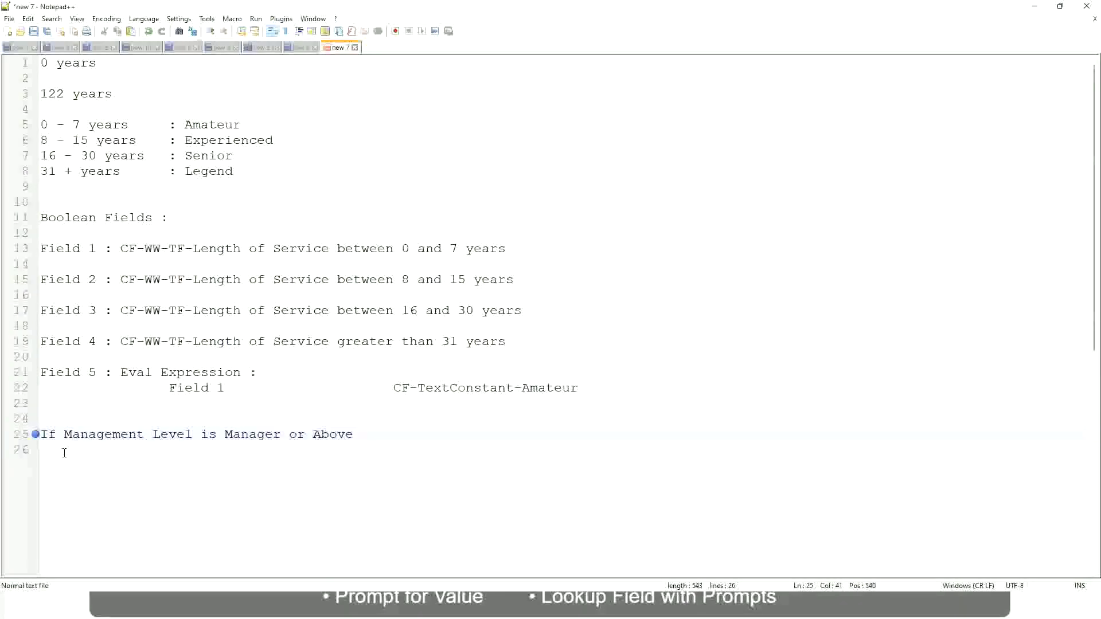
pyautogui.press('Tab')
pyautogui.press('Tab')
pyautogui.press('Tab')
pyautogui.write('Proposed')
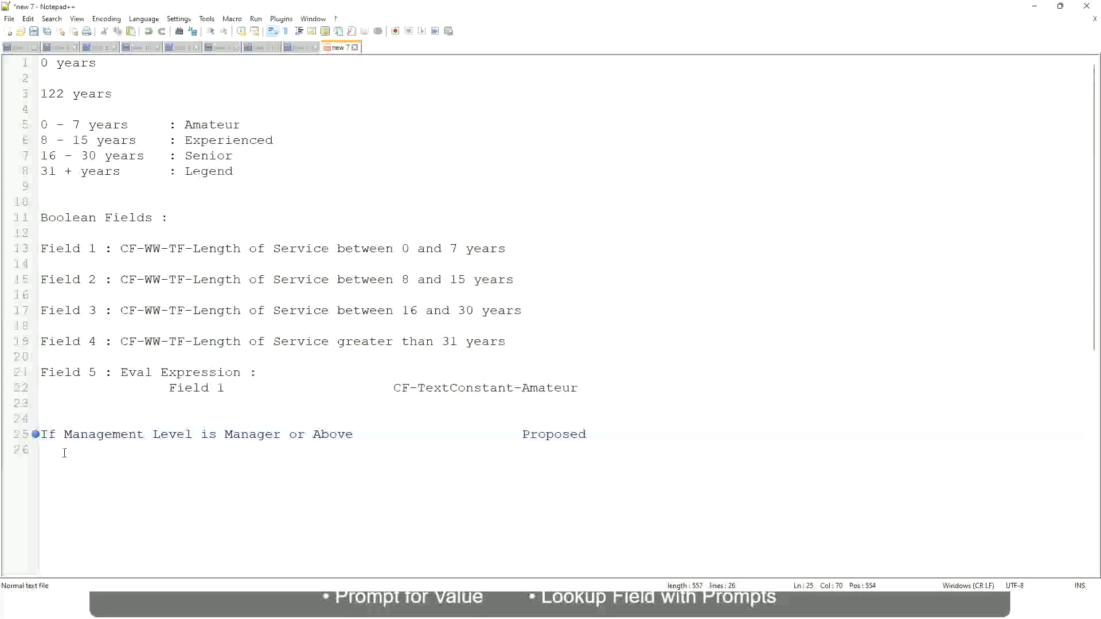
pyautogui.write('Allowance Plan')
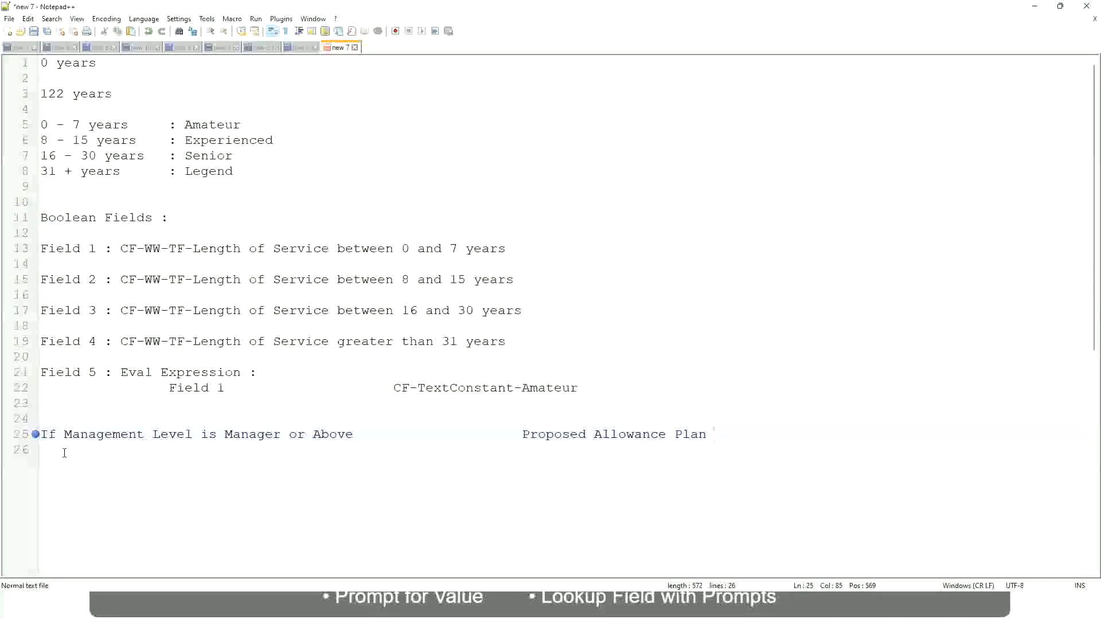
pyautogui.write(': Car Allowance')
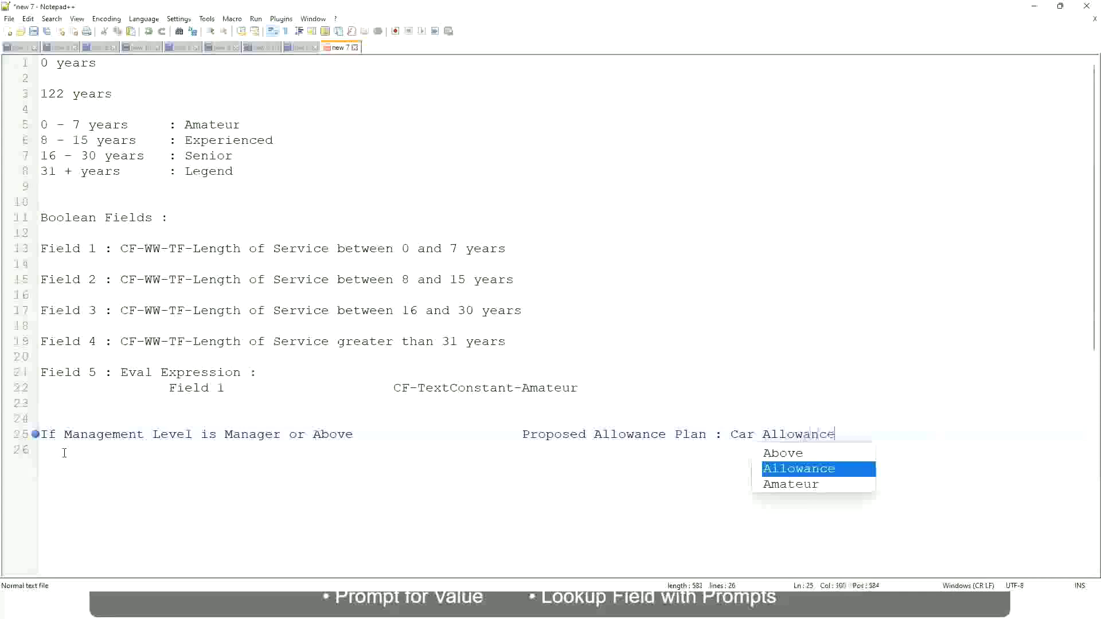
pyautogui.press('Return')
# Step: Remove 'or Above' from the Manager rule and add 'If Management Level is Director' with Executive Allowance
pyautogui.write('If ')
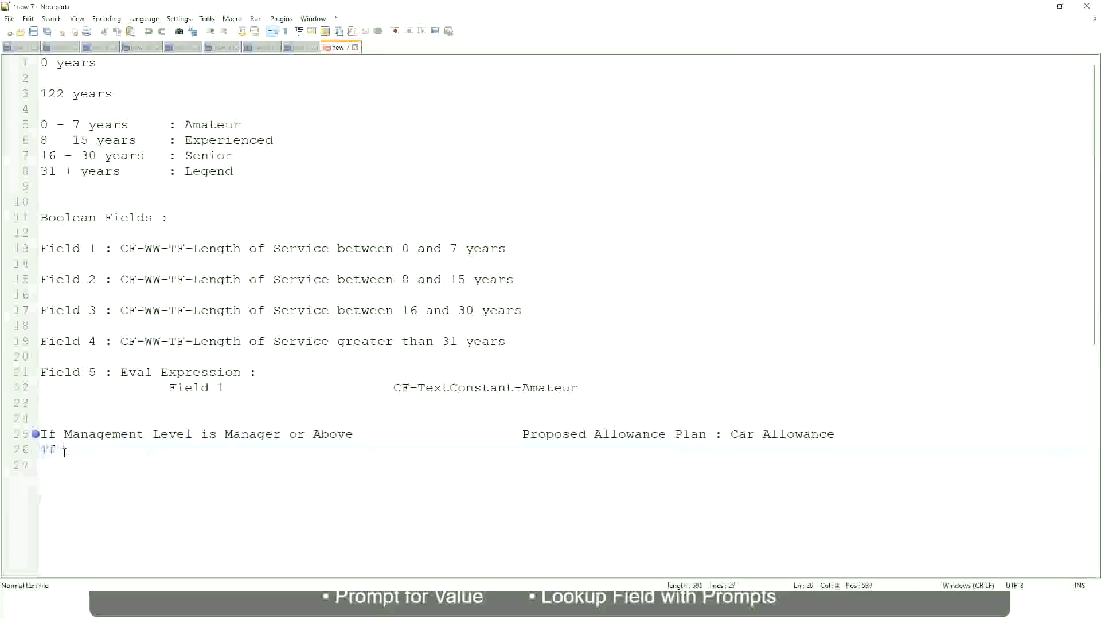
pyautogui.write('Management Level is')
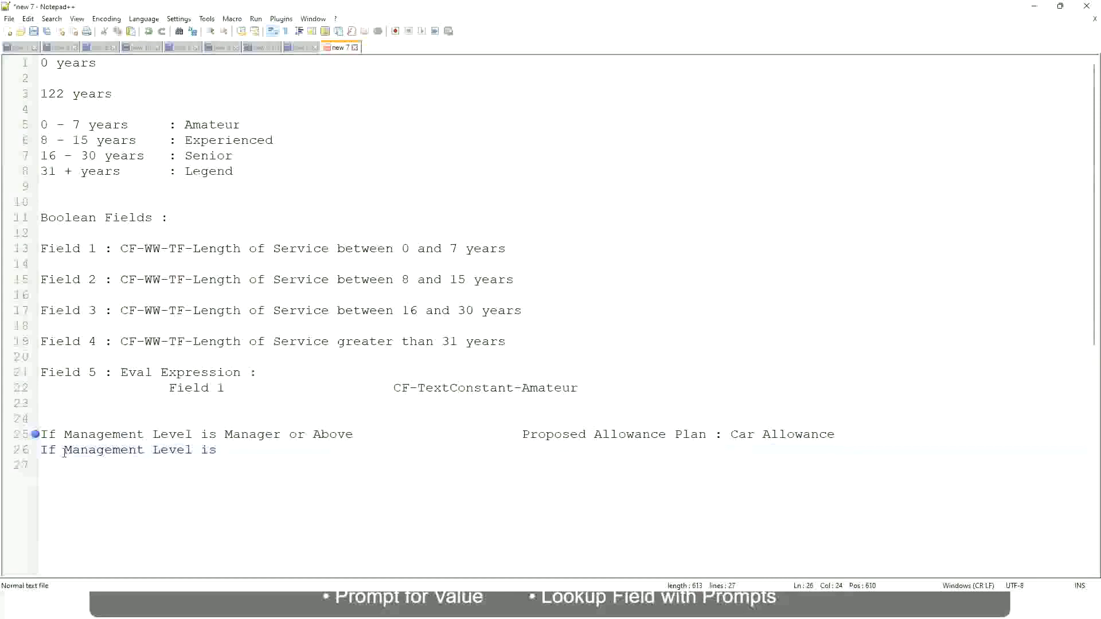
pyautogui.press('Up')
pyautogui.press('Right')
pyautogui.press('Right')
pyautogui.press('Right')
pyautogui.press('Right')
pyautogui.press('Right')
pyautogui.press('Right')
pyautogui.hotkey('shift', 'Right')
pyautogui.hotkey('shift', 'Right')
pyautogui.hotkey('shift', 'Right')
pyautogui.hotkey('shift', 'Right')
pyautogui.hotkey('shift', 'Right')
pyautogui.hotkey('shift', 'Right')
pyautogui.hotkey('shift', 'Right')
pyautogui.hotkey('shift', 'Right')
pyautogui.hotkey('shift', 'Right')
pyautogui.press('Delete')
pyautogui.press('Down')
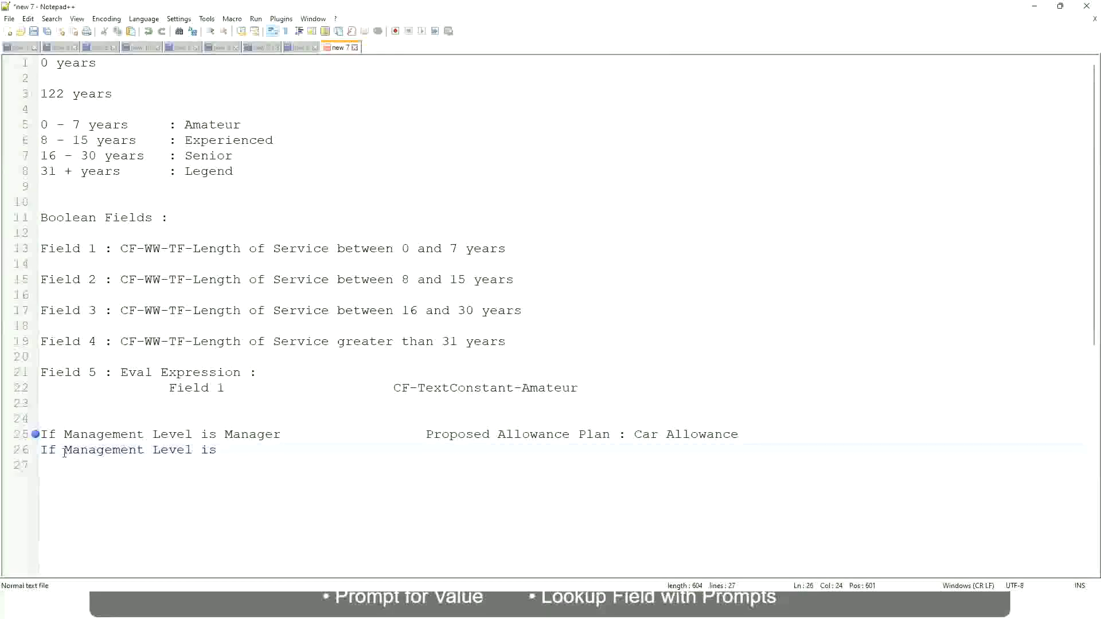
pyautogui.write('Director')
pyautogui.press('Tab')
pyautogui.press('Tab')
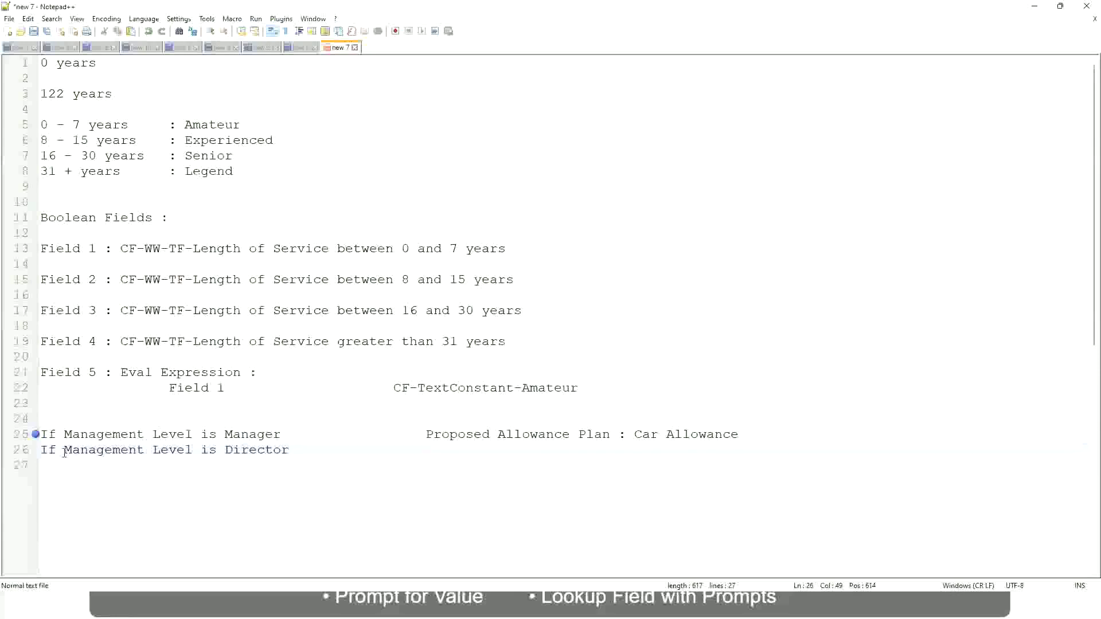
pyautogui.write('Executive Allowance')
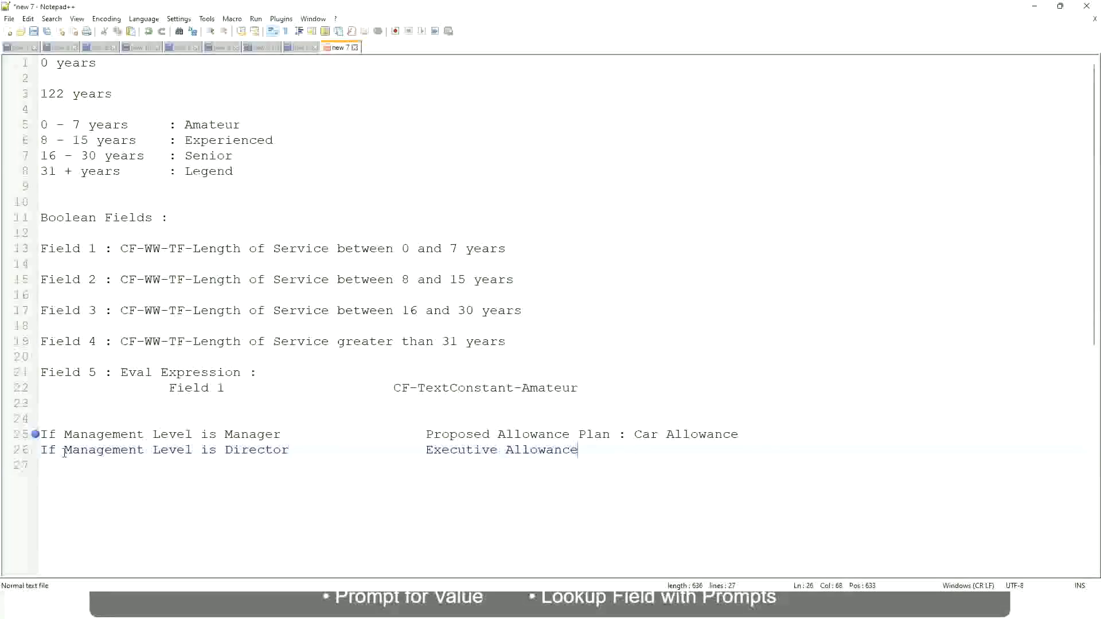
pyautogui.press('Return')
# Step: Add the rule 'If Management Level is CEO' with CEO Allowance
pyautogui.write('If Mana')
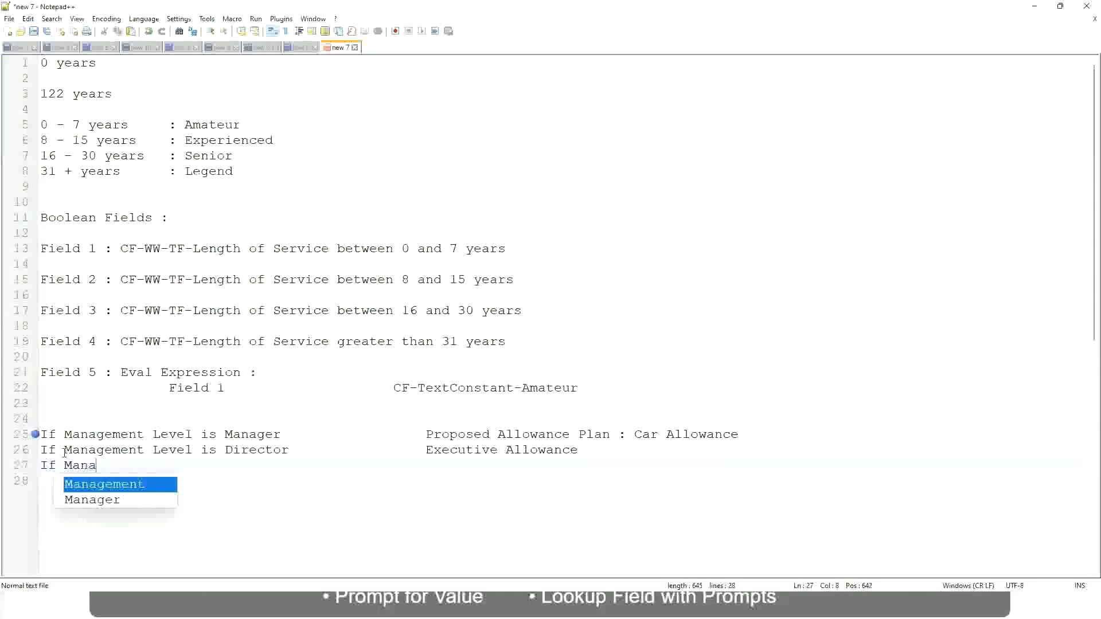
pyautogui.press('Return')
pyautogui.write('is')
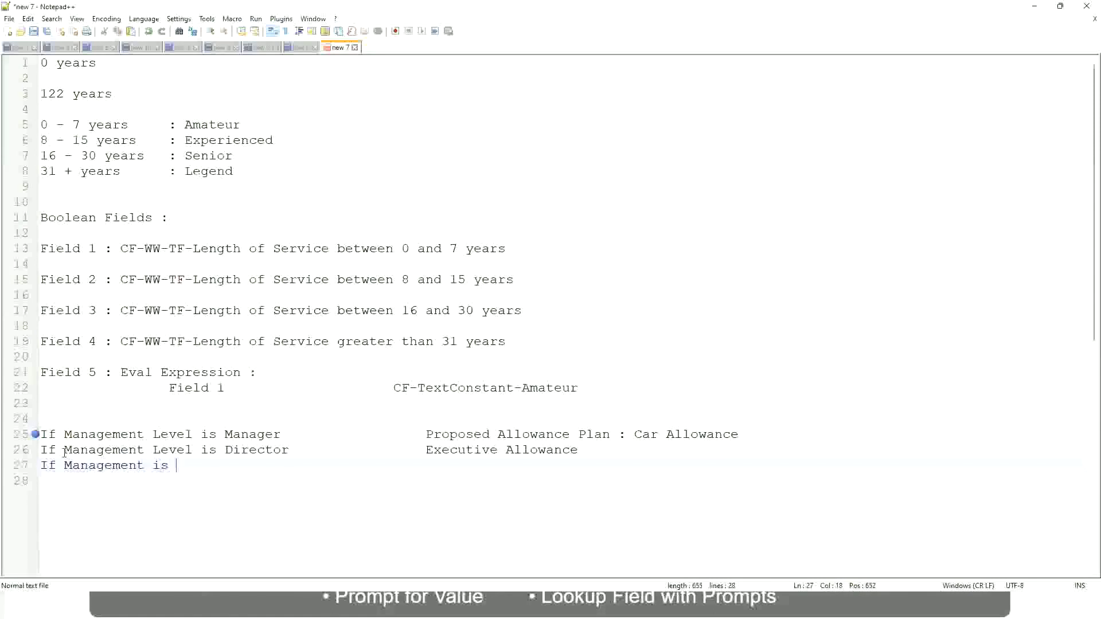
pyautogui.press('BackSpace')
pyautogui.press('BackSpace')
pyautogui.write('le')
pyautogui.press('BackSpace')
pyautogui.press('BackSpace')
pyautogui.write('Le')
pyautogui.press('Down')
pyautogui.press('Down')
pyautogui.press('Return')
pyautogui.write('is CEO')
pyautogui.press('Tab')
pyautogui.press('Tab')
pyautogui.press('Tab')
pyautogui.press('Tab')
pyautogui.press('Tab')
pyautogui.press('Tab')
pyautogui.press('Tab')
pyautogui.write('CEO Allowance')
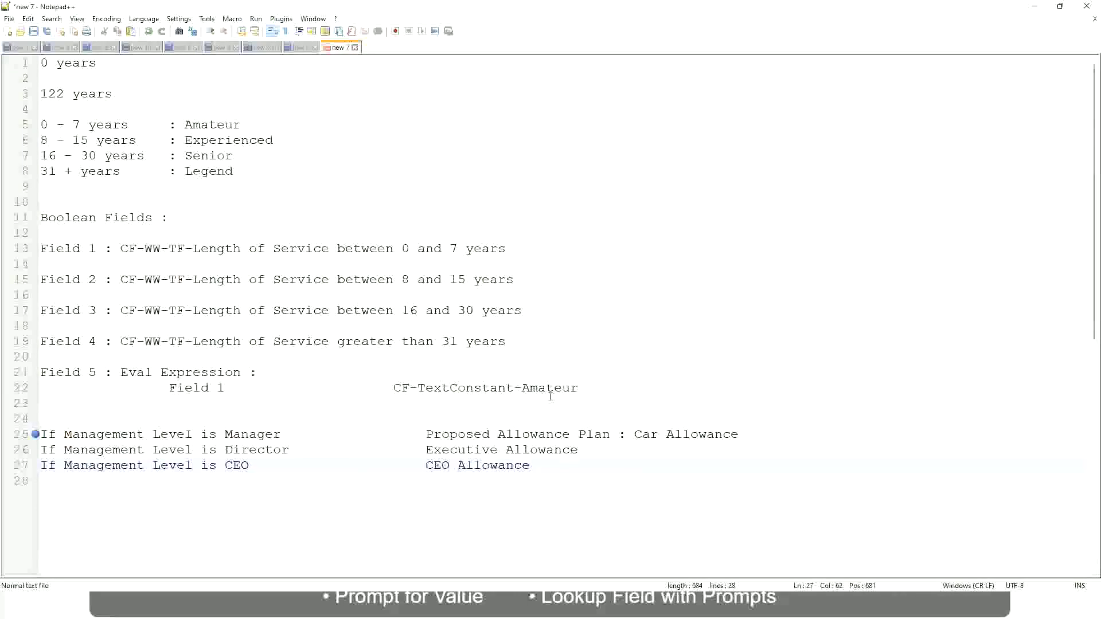
pyautogui.click(634, 433)
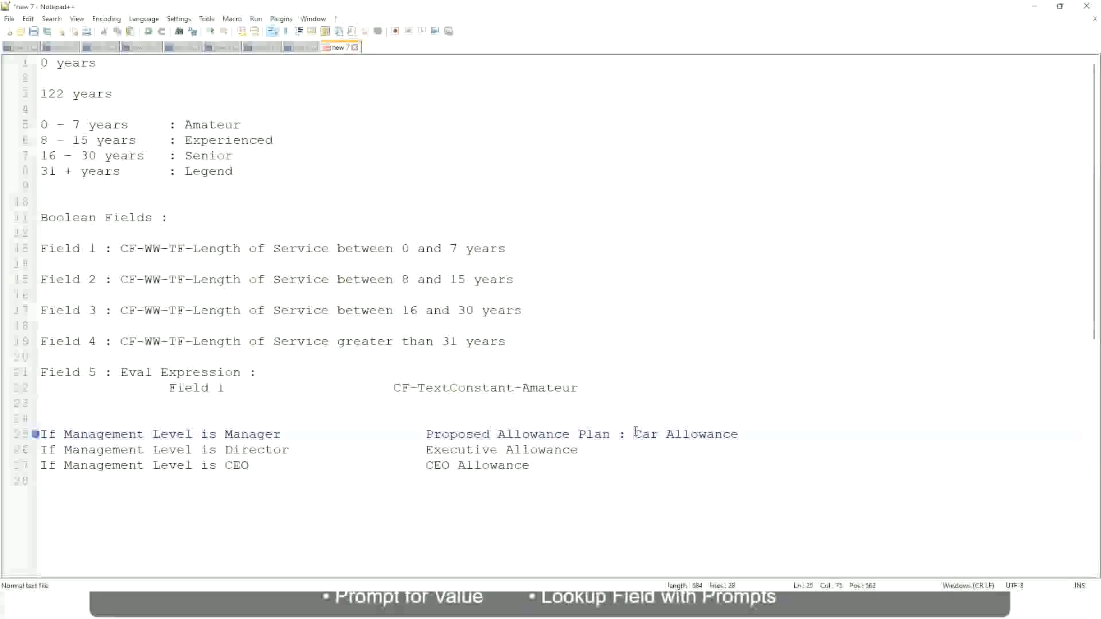
pyautogui.moveTo(634, 434); pyautogui.dragTo(740, 436)
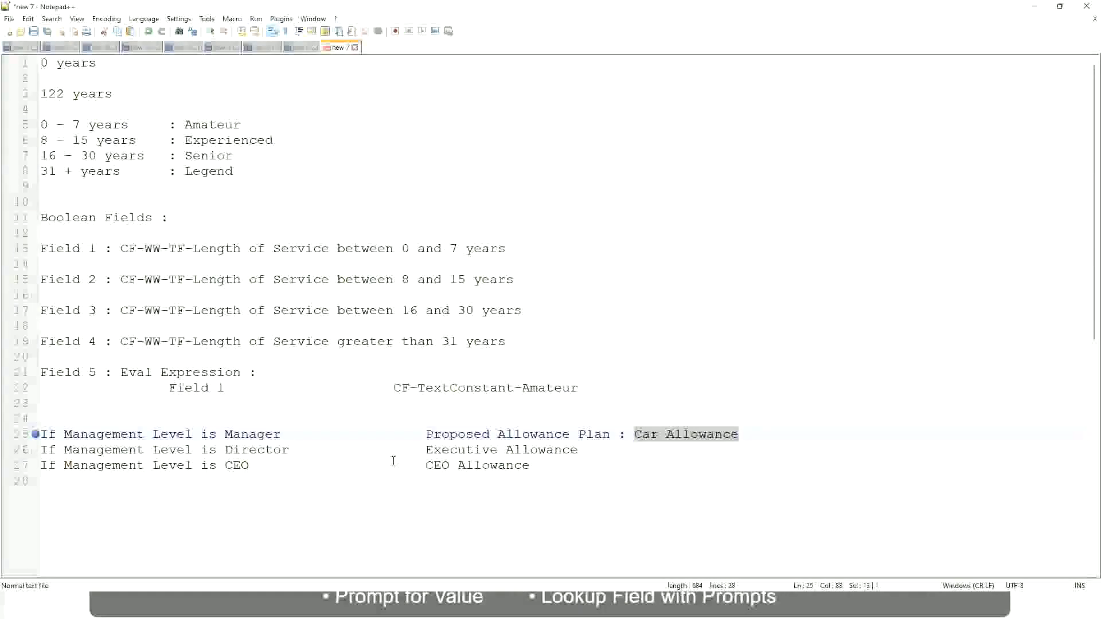
pyautogui.click(514, 434)
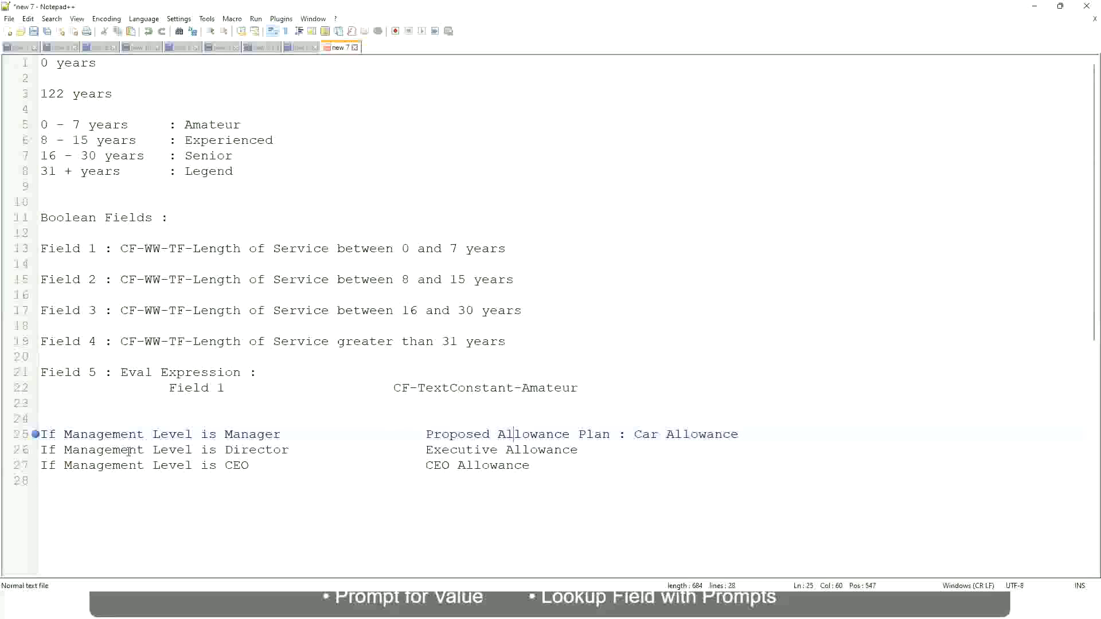
# Step: Replace the Manager rule's allowance text with 'Name of the First Line Manager'
pyautogui.hotkey('ctrl', 'Left')
pyautogui.hotkey('ctrl', 'Left')
pyautogui.hotkey('ctrl', 'Left')
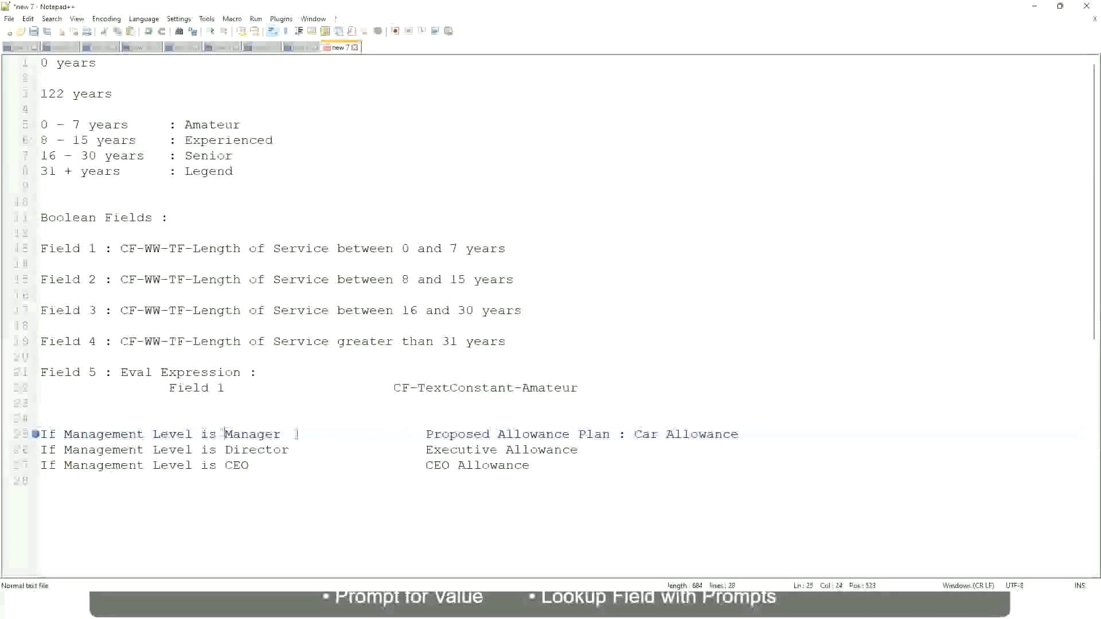
pyautogui.moveTo(427, 434); pyautogui.dragTo(754, 431)
pyautogui.write('Managers')
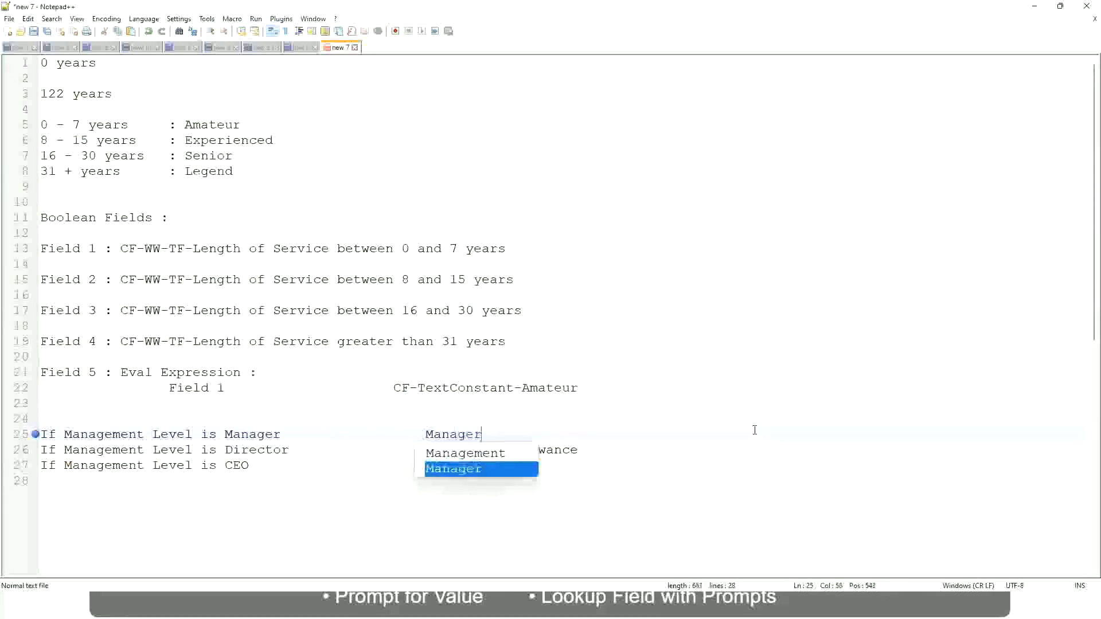
pyautogui.press('BackSpace')
pyautogui.press('BackSpace')
pyautogui.press('BackSpace')
pyautogui.press('BackSpace')
pyautogui.press('BackSpace')
pyautogui.press('BackSpace')
pyautogui.press('BackSpace')
pyautogui.press('BackSpace')
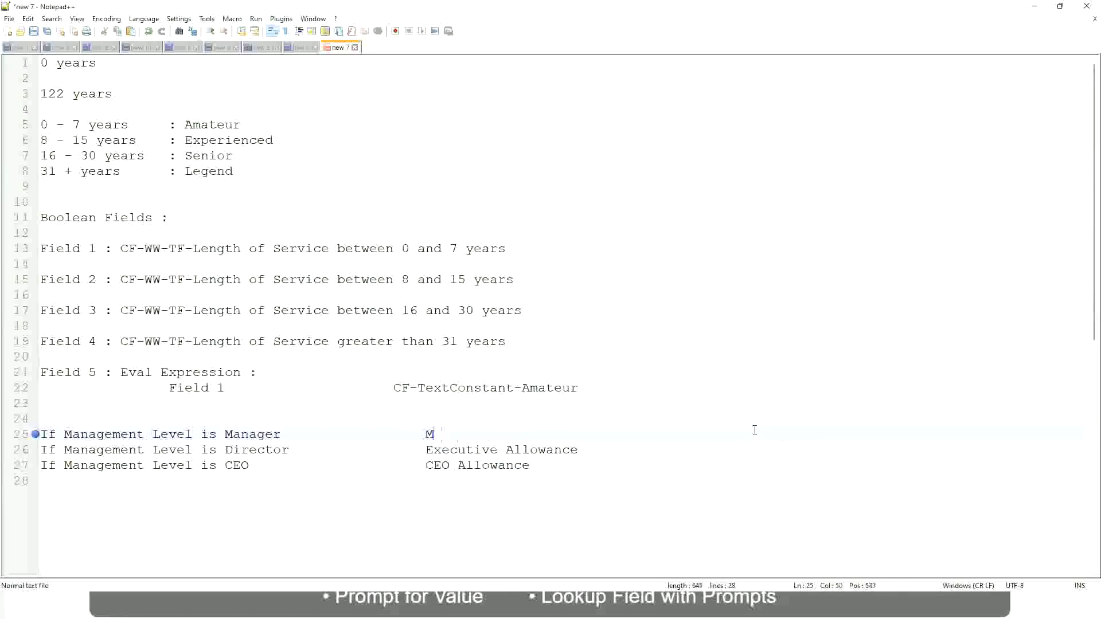
pyautogui.write('Eirst Line Manager')
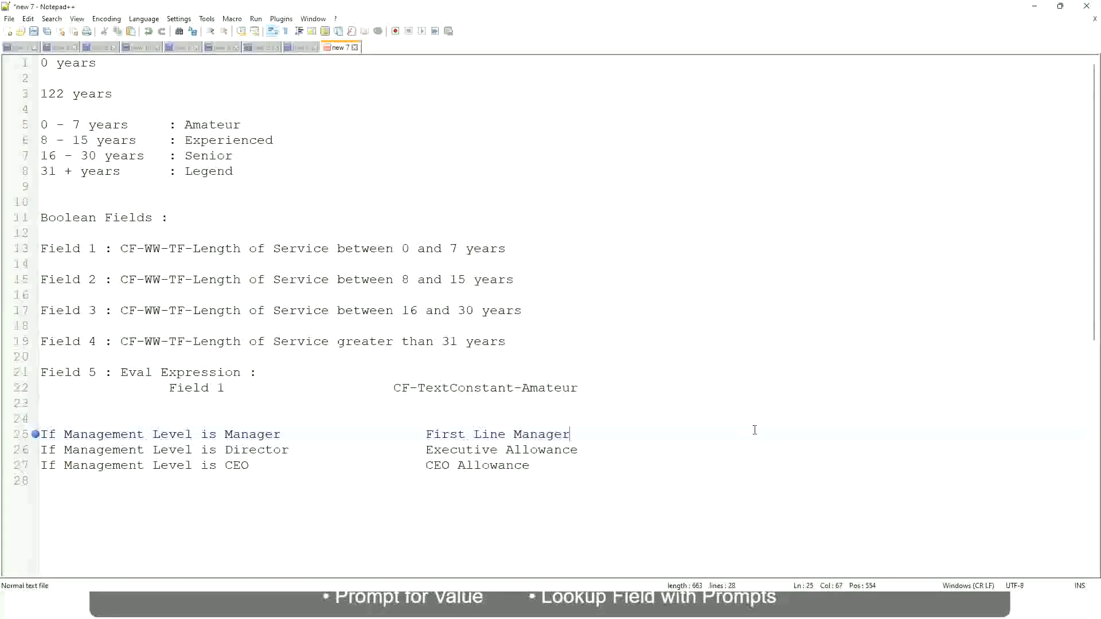
pyautogui.hotkey('ctrl', 'Left')
pyautogui.hotkey('ctrl', 'Left')
pyautogui.write('Name of the')
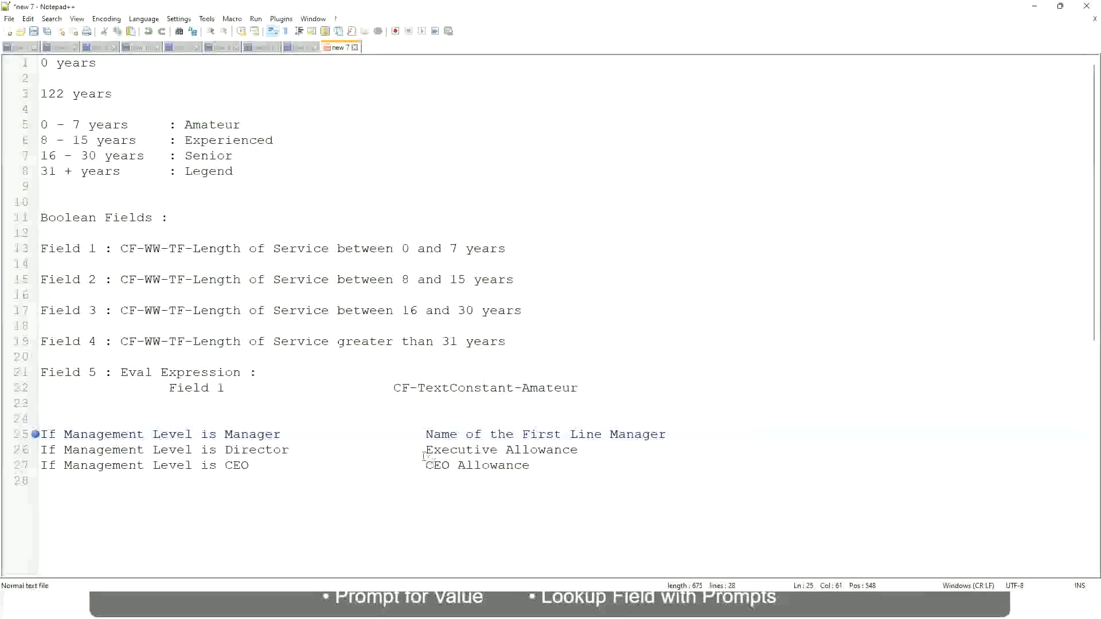
# Step: Set the Director rule to 'Name of Manager' and change First to Second in the Manager rule
pyautogui.moveTo(429, 449); pyautogui.dragTo(575, 449)
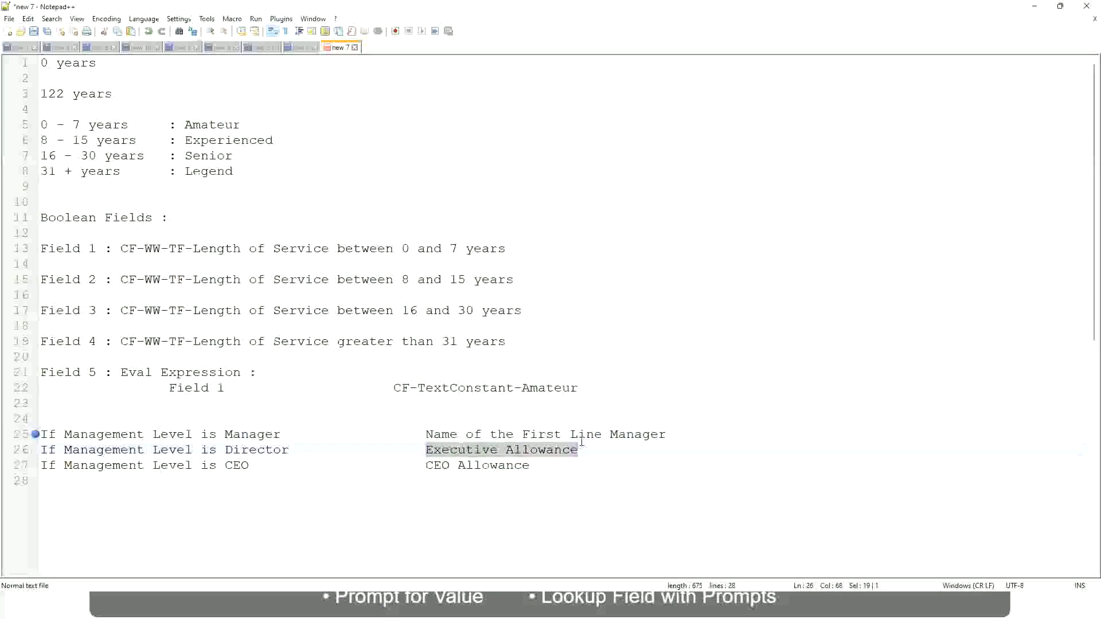
pyautogui.write('Name   ')
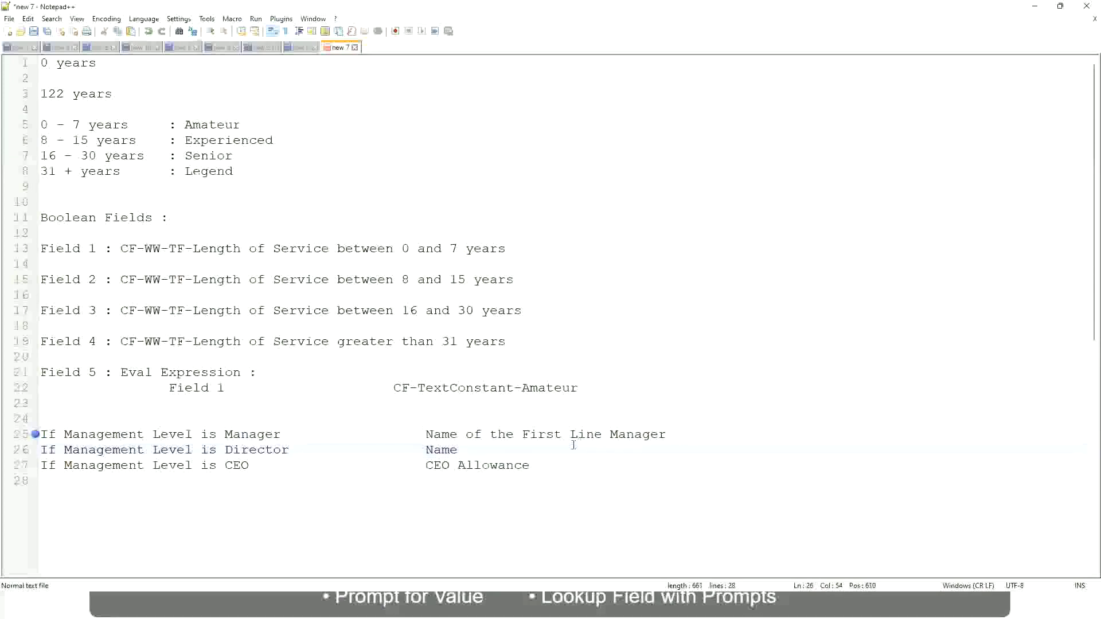
pyautogui.write('of ')
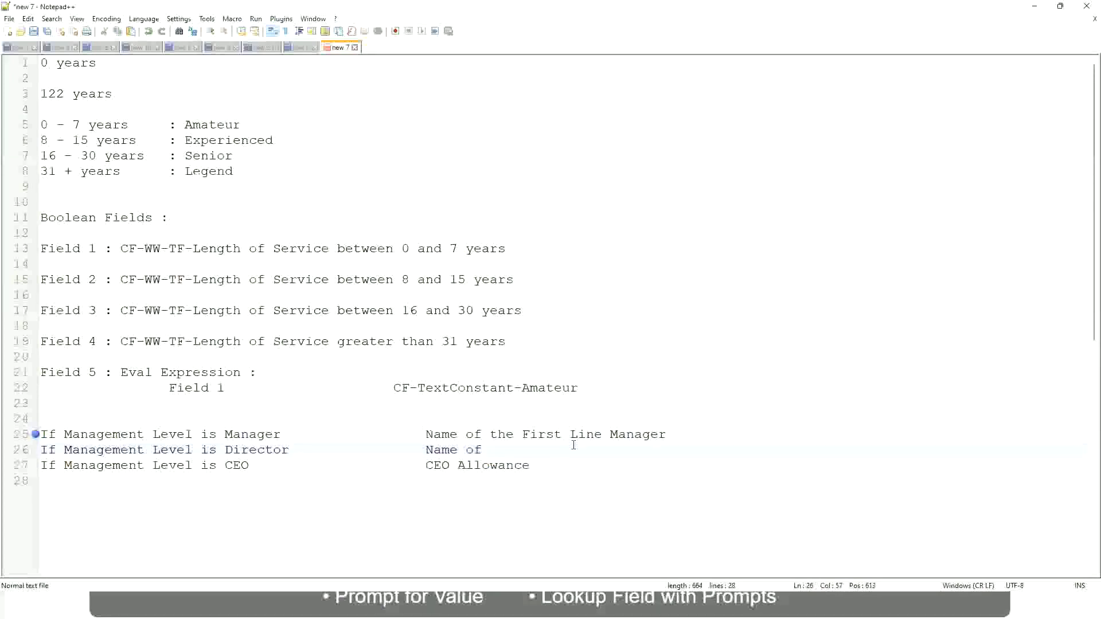
pyautogui.write('Firs')
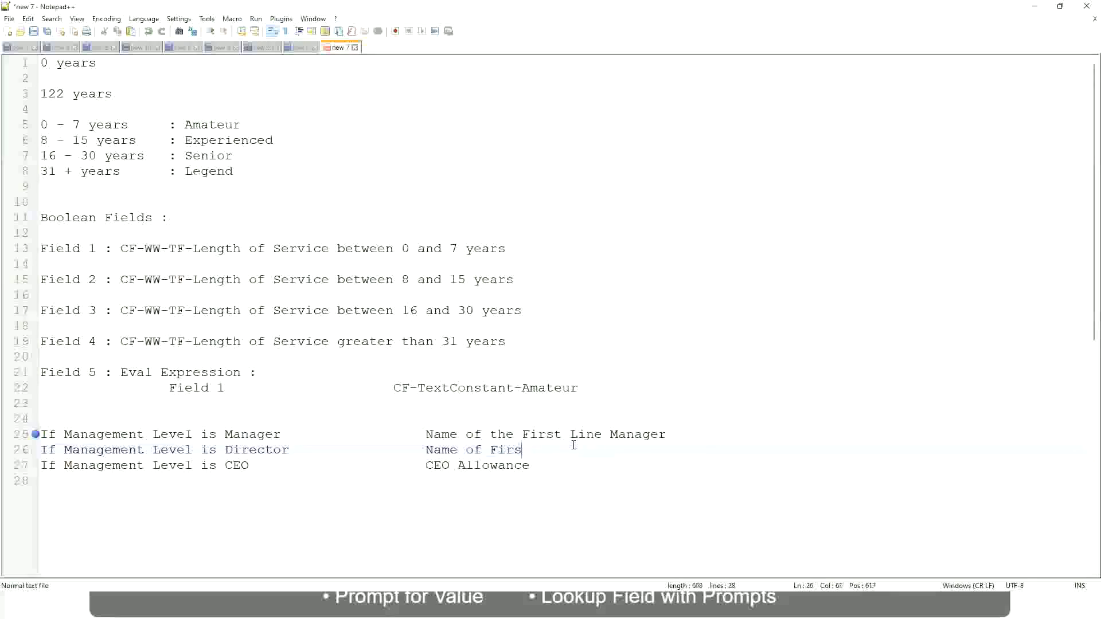
pyautogui.press('BackSpace')
pyautogui.press('BackSpace')
pyautogui.press('BackSpace')
pyautogui.press('BackSpace')
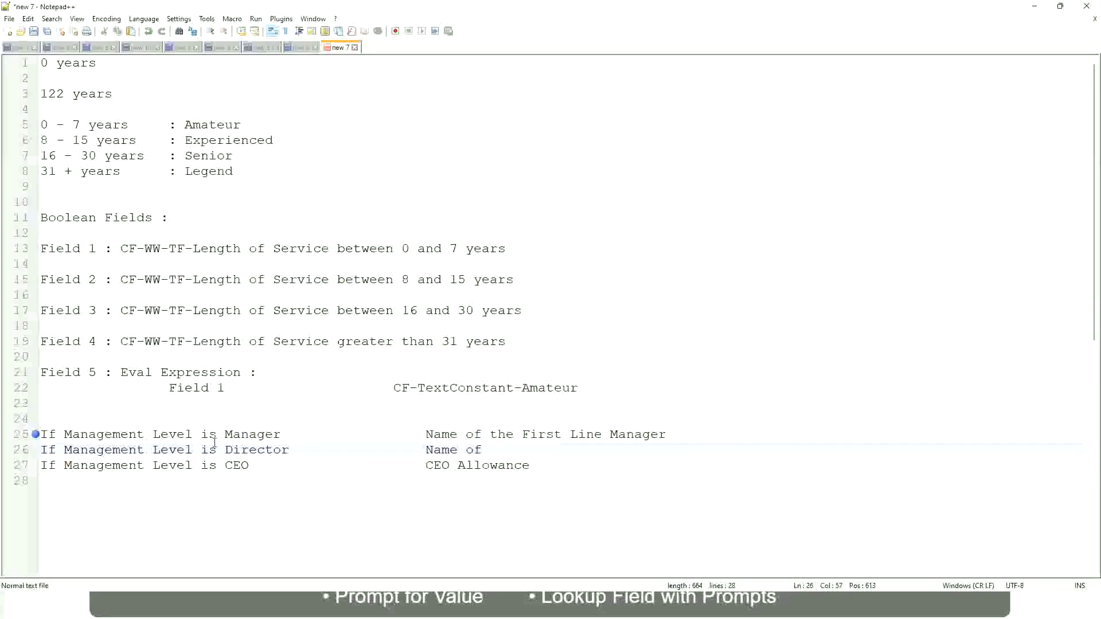
pyautogui.doubleClick(540, 434)
pyautogui.write('Second')
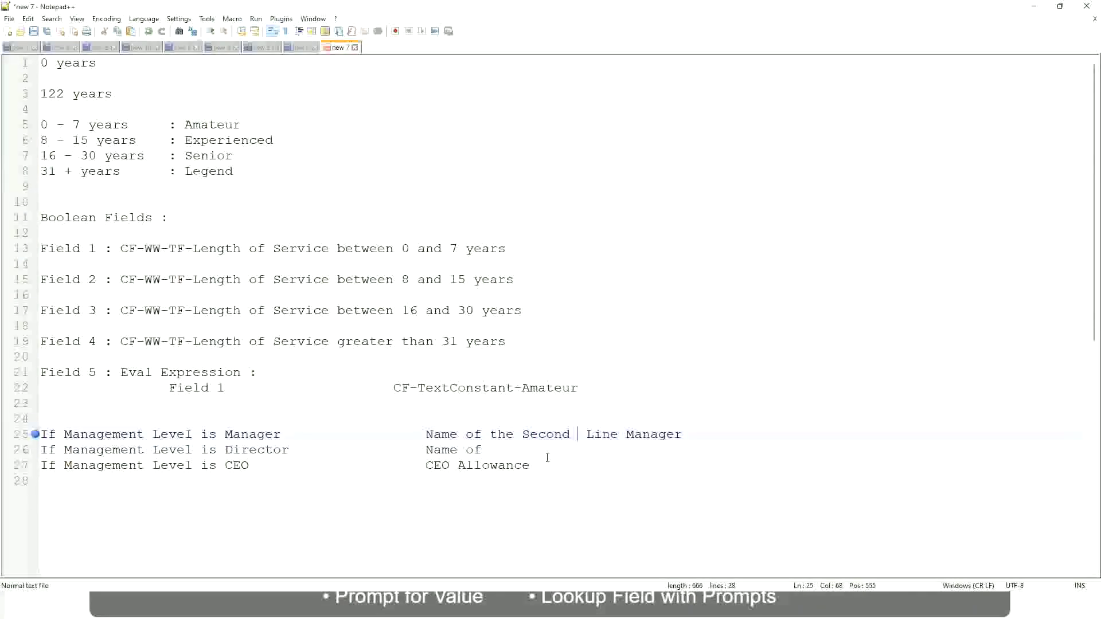
pyautogui.press('BackSpace')
pyautogui.click(499, 450)
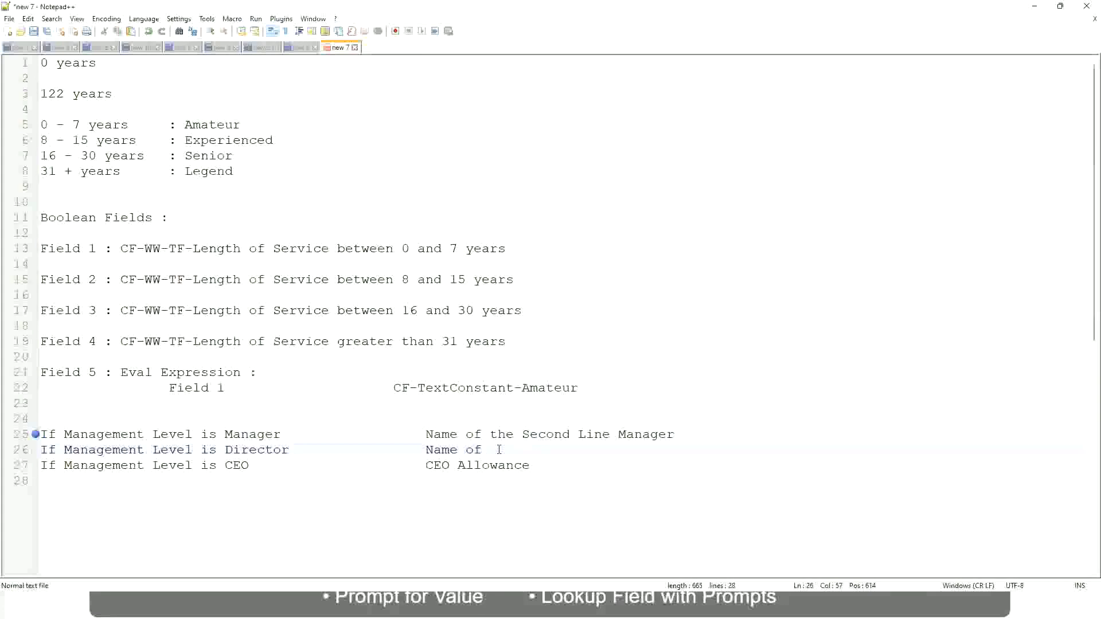
pyautogui.write('Mana')
pyautogui.press('Return')
# Step: Replace CEO Allowance with 'name of CEO /Himself/Herself' in the CEO rule
pyautogui.click(232, 465)
pyautogui.moveTo(426, 465); pyautogui.dragTo(545, 465)
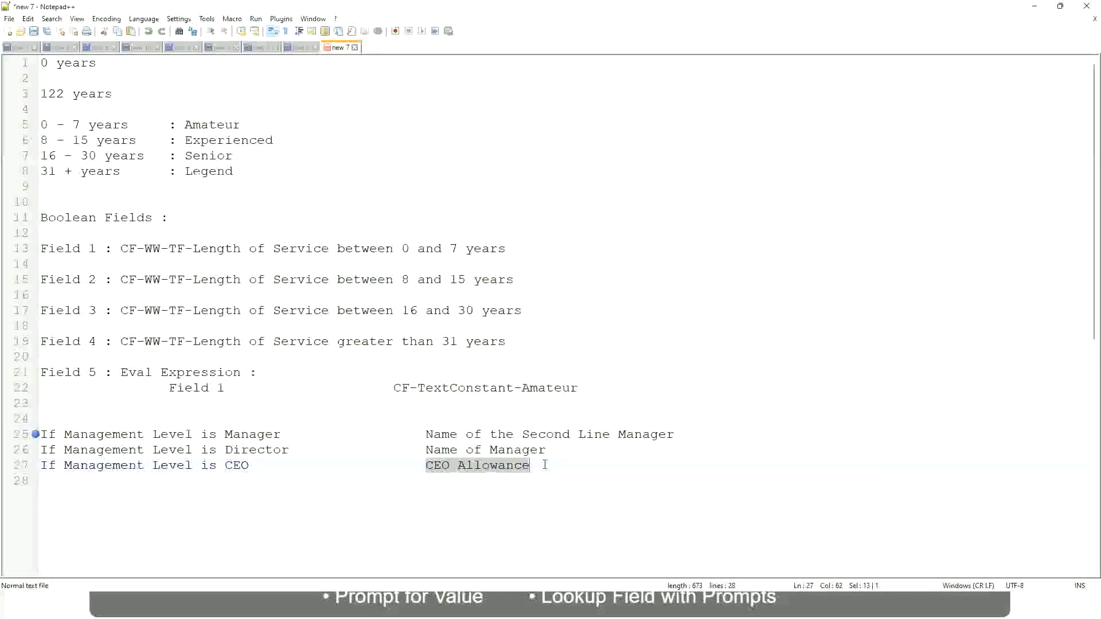
pyautogui.write('name of CEO ')
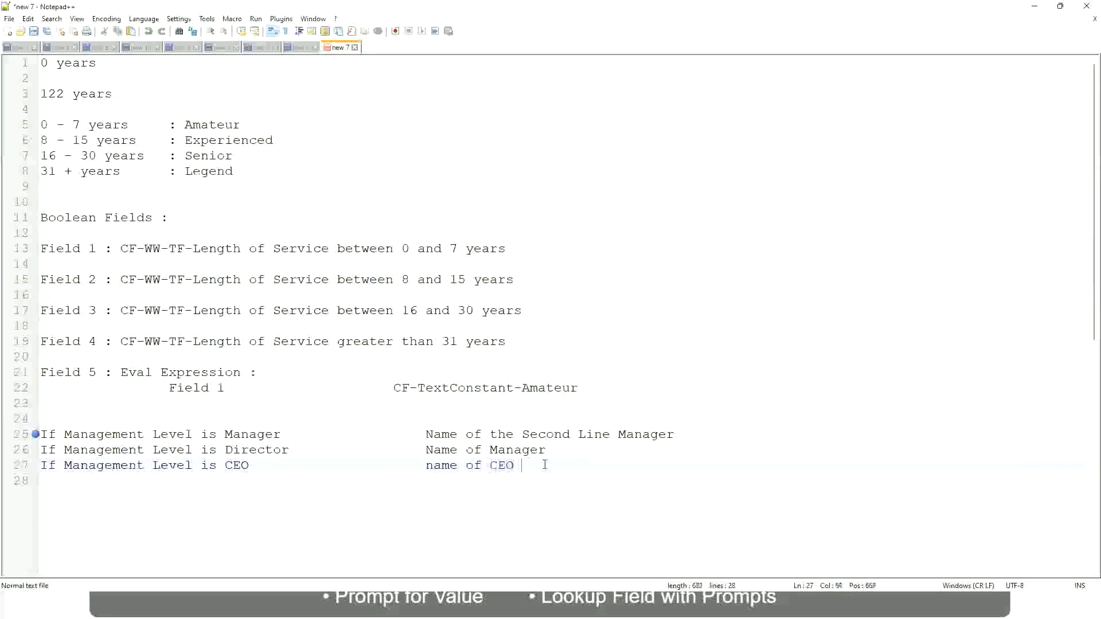
pyautogui.write('/Himself/Herself')
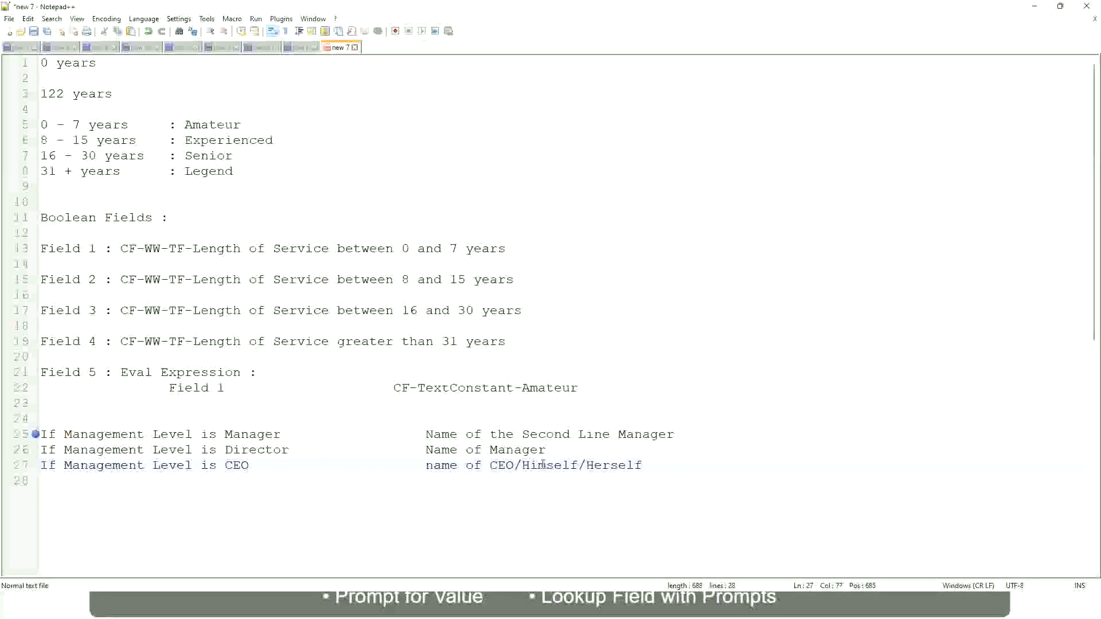
pyautogui.click(401, 466)
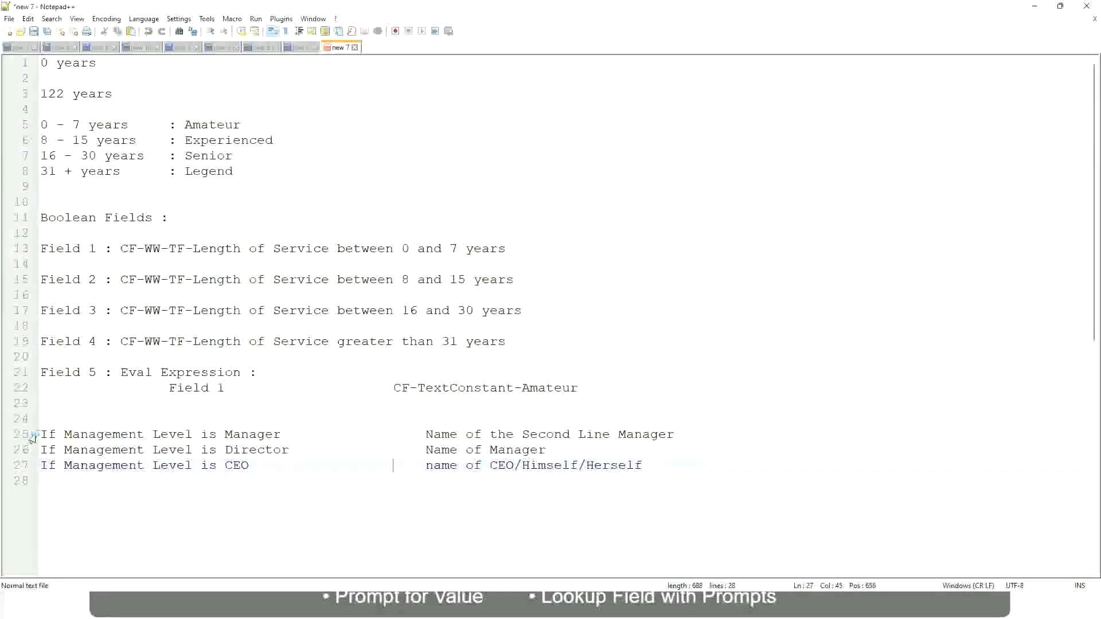
pyautogui.click(121, 434)
pyautogui.click(256, 434)
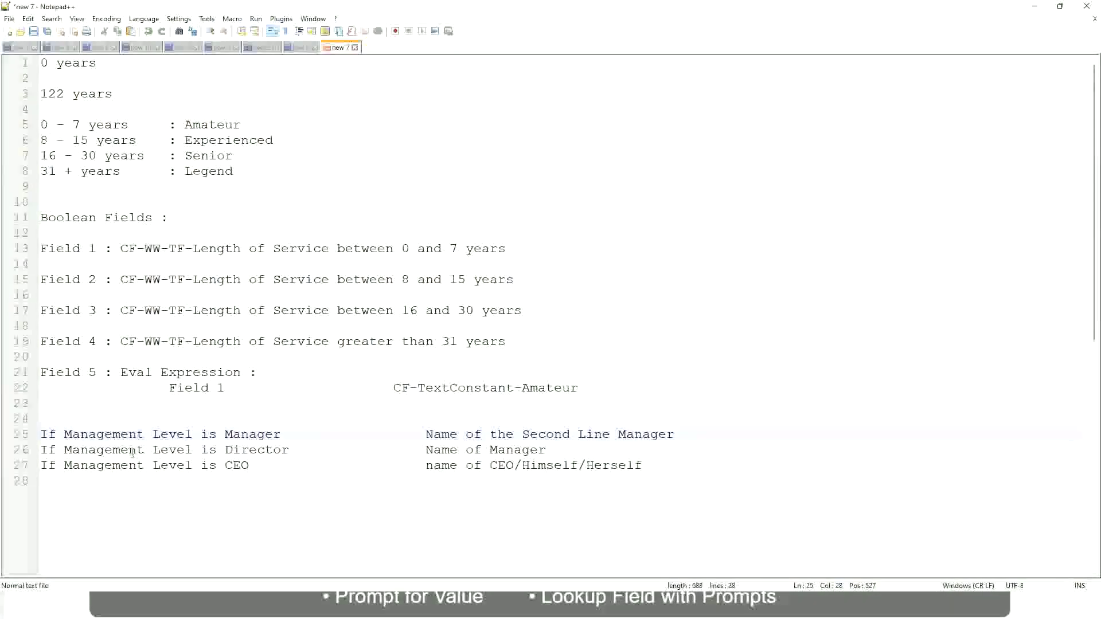
pyautogui.click(192, 449)
pyautogui.click(547, 450)
pyautogui.click(246, 451)
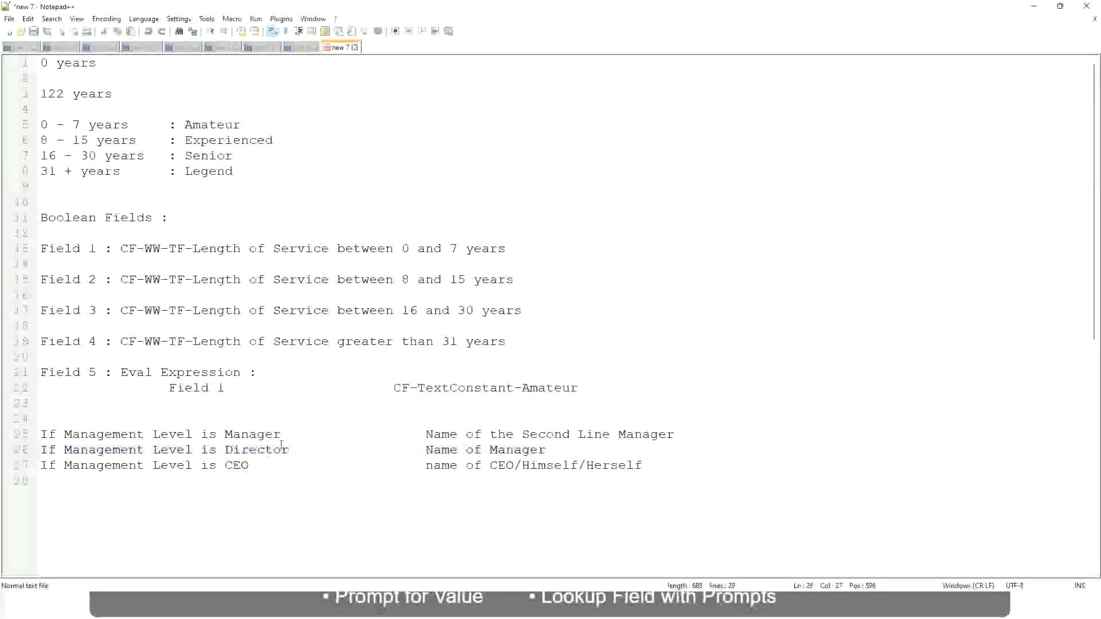
pyautogui.click(237, 467)
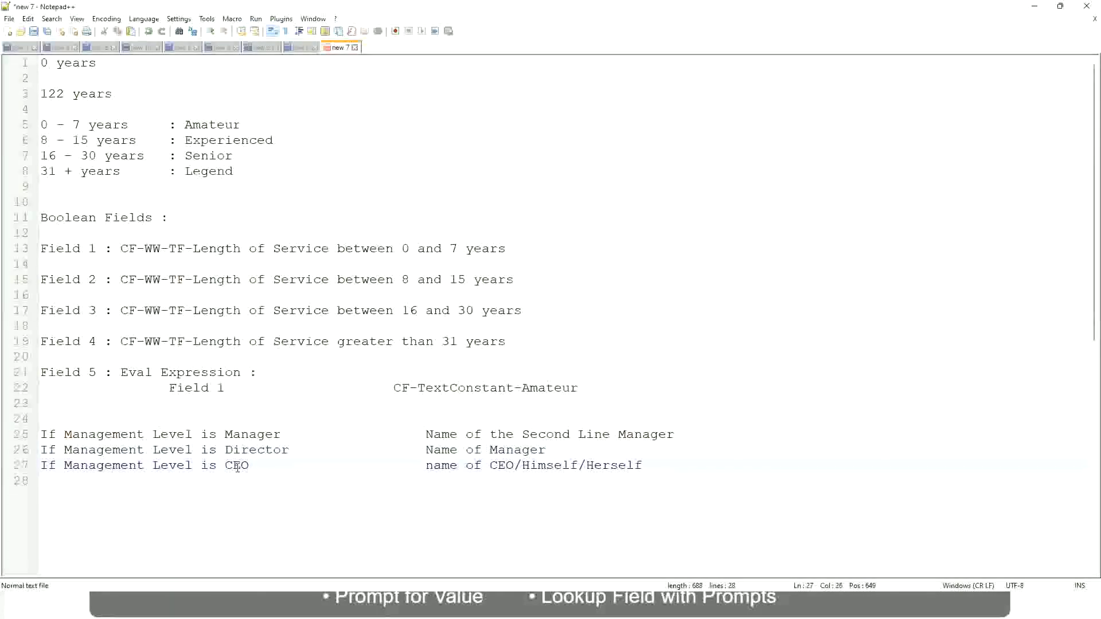
pyautogui.click(513, 467)
pyautogui.click(644, 465)
pyautogui.moveTo(667, 462); pyautogui.dragTo(41, 434)
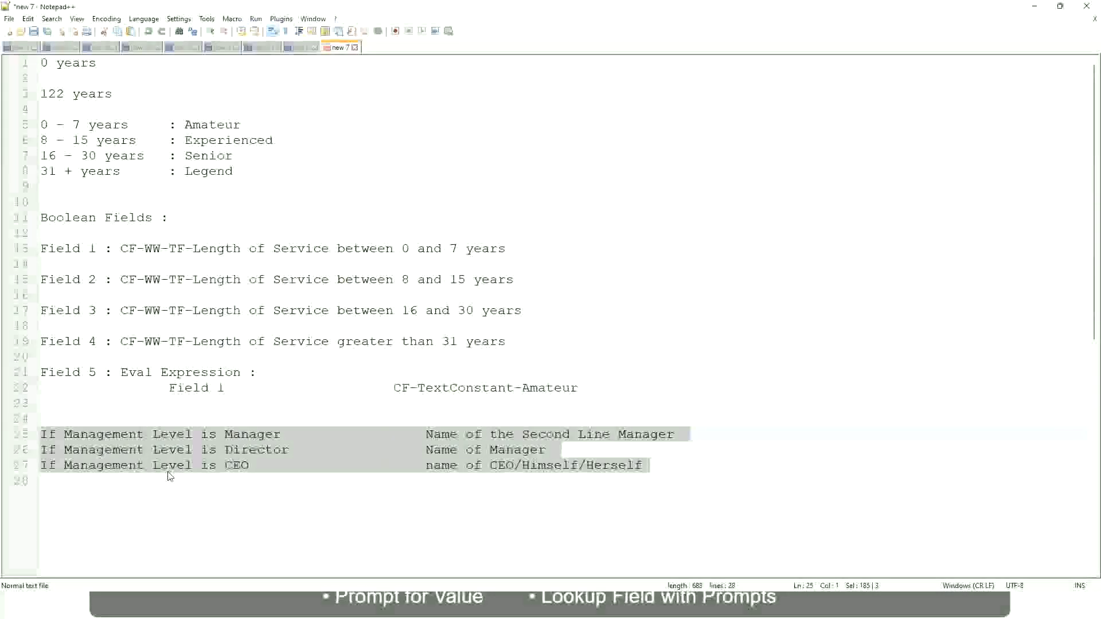
pyautogui.click(465, 433)
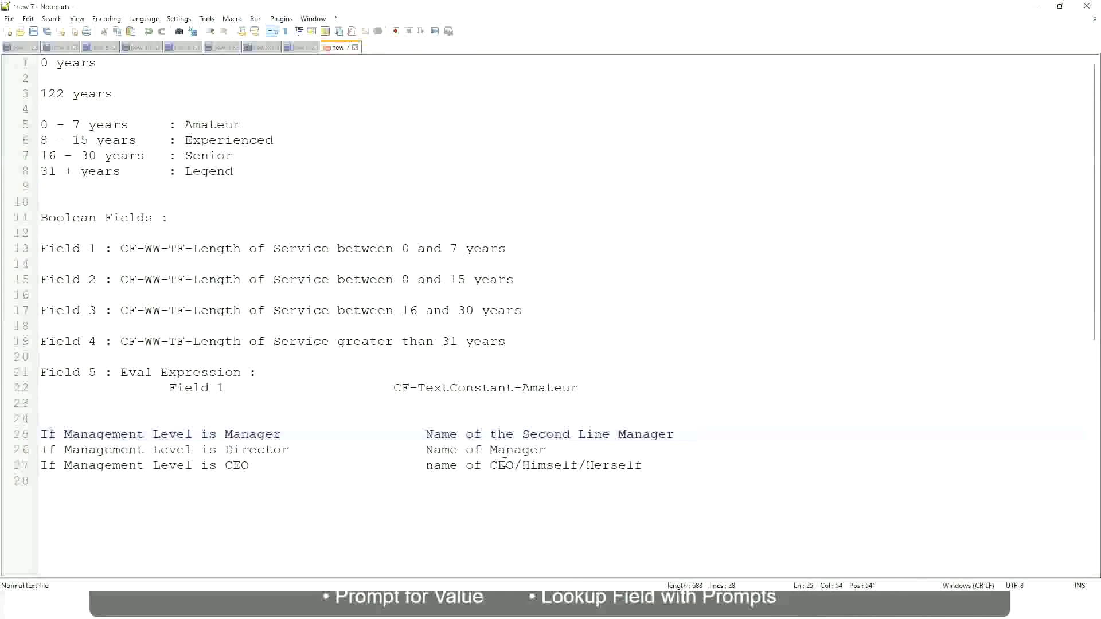
pyautogui.moveTo(425, 433); pyautogui.dragTo(675, 435)
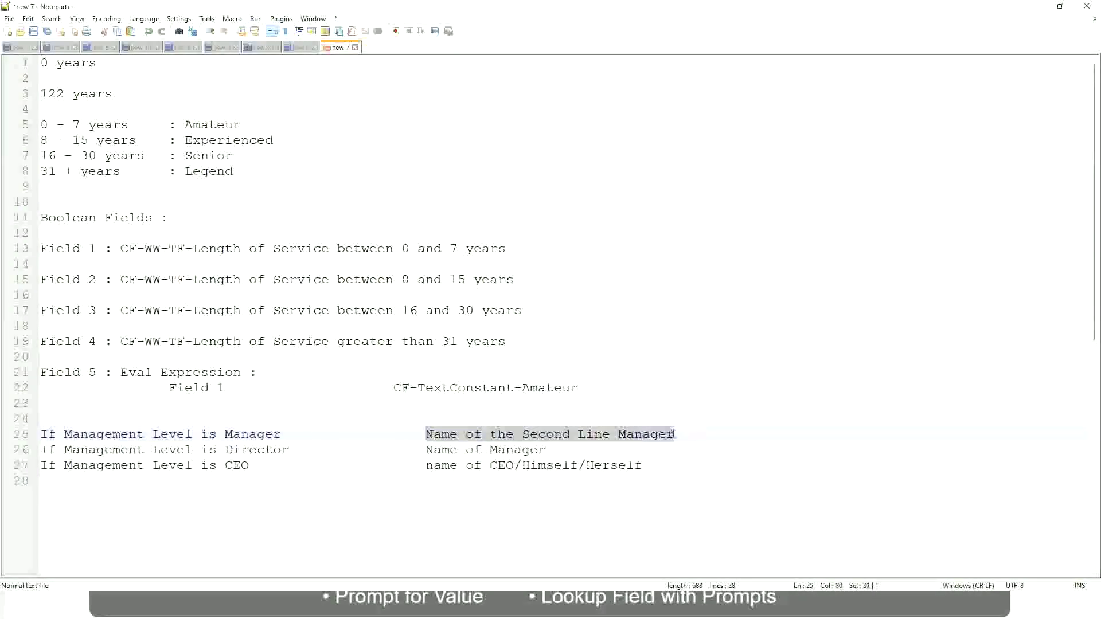
pyautogui.click(513, 434)
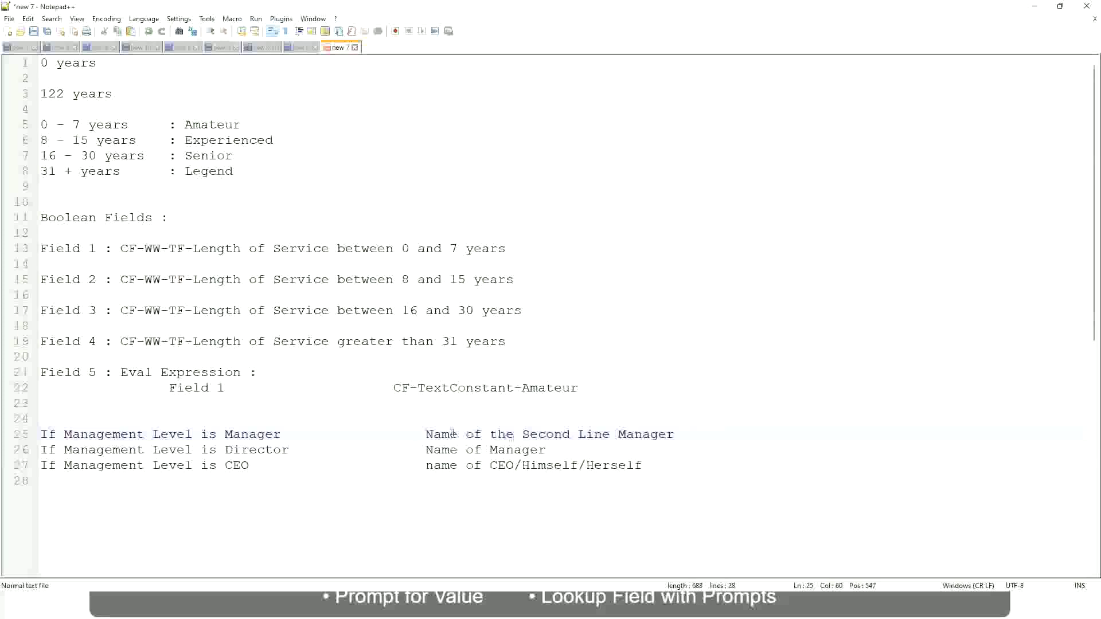
pyautogui.moveTo(425, 434); pyautogui.dragTo(678, 433)
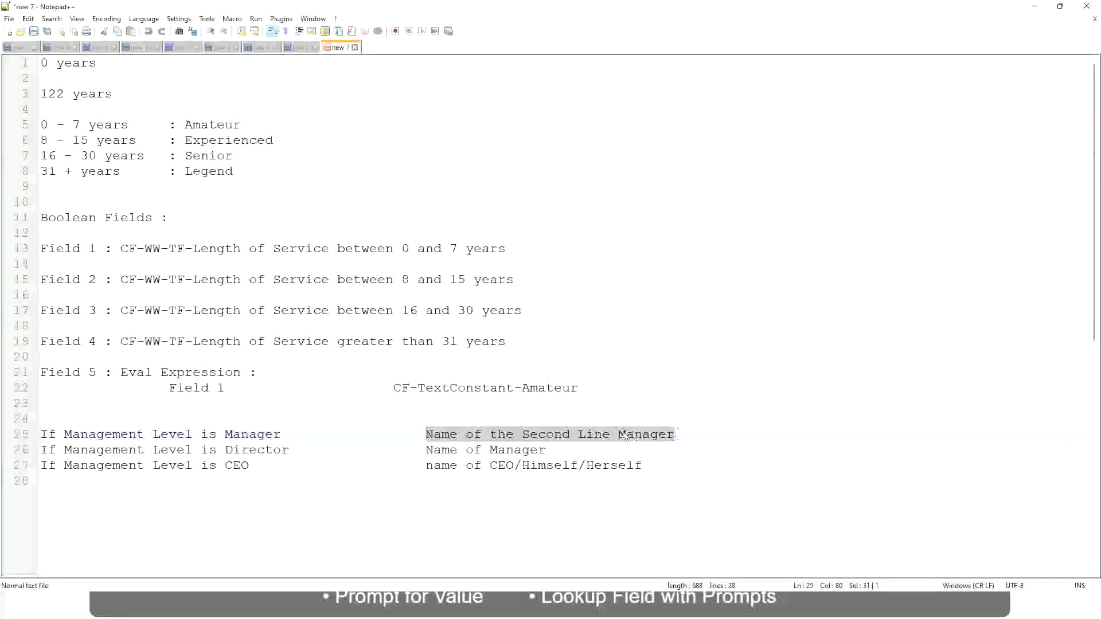
pyautogui.click(564, 439)
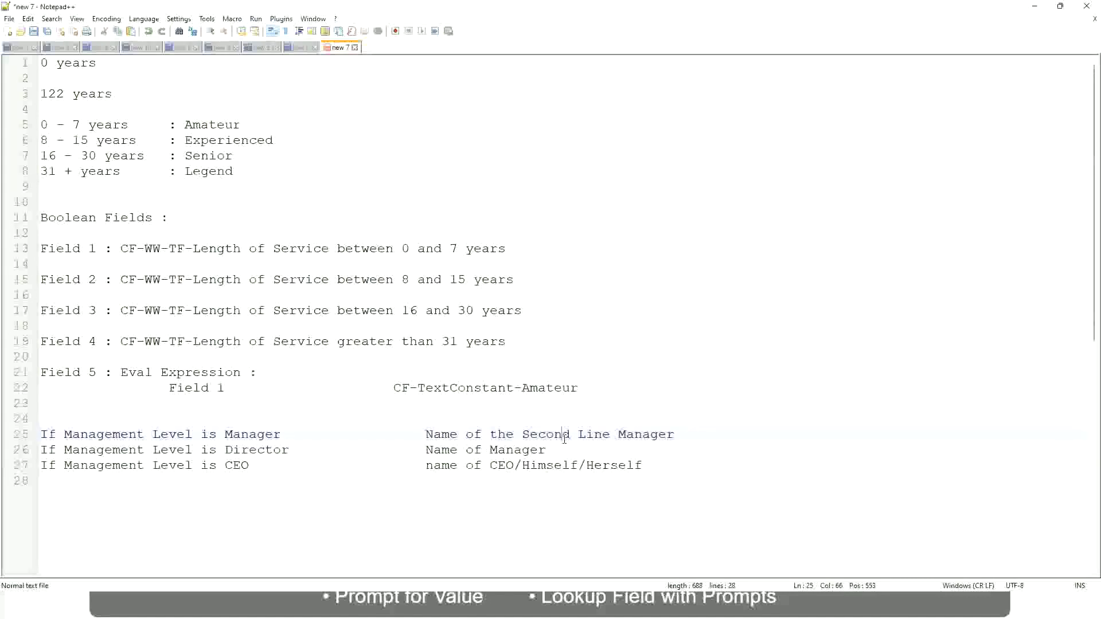
pyautogui.click(287, 434)
# Step: Point out the Amateur, Experienced and Legend experience band labels in the note
pyautogui.click(565, 433)
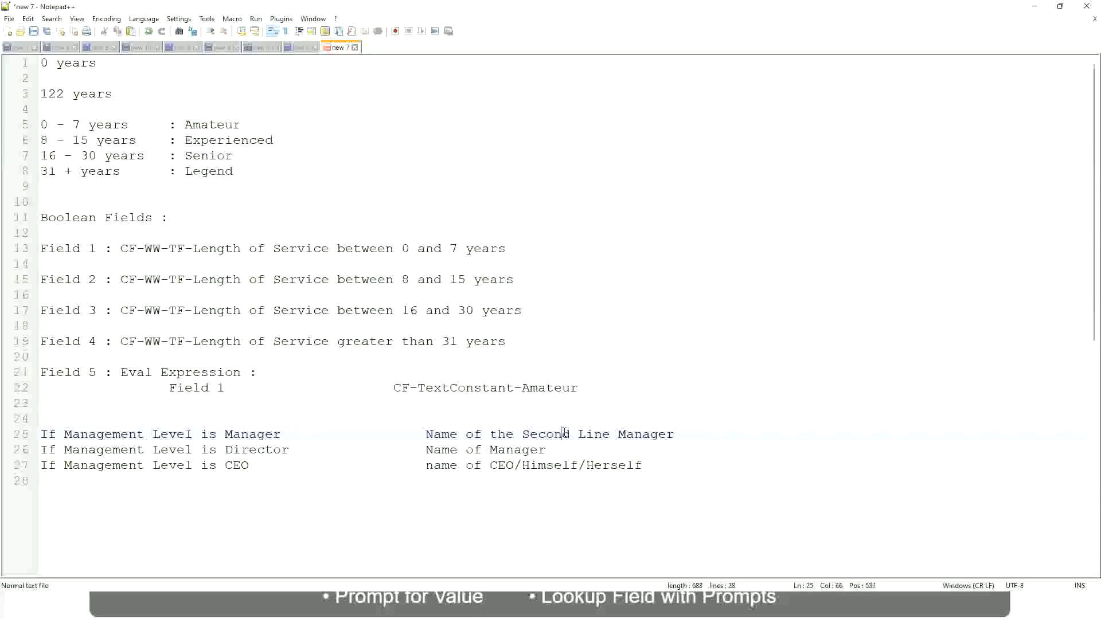
pyautogui.moveTo(602, 433); pyautogui.dragTo(610, 434)
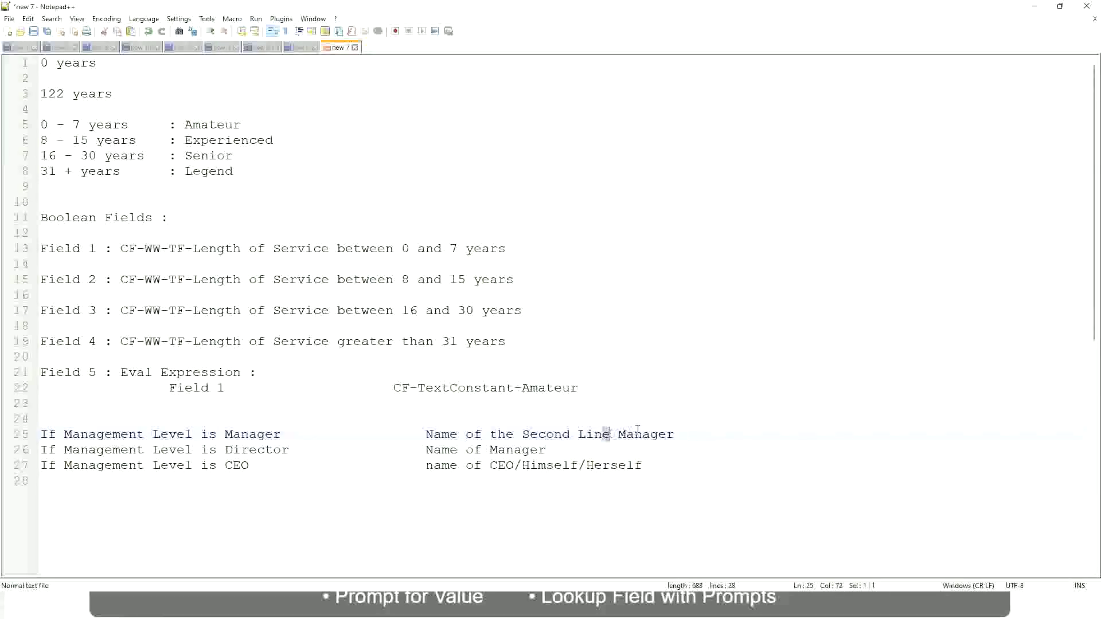
pyautogui.click(692, 432)
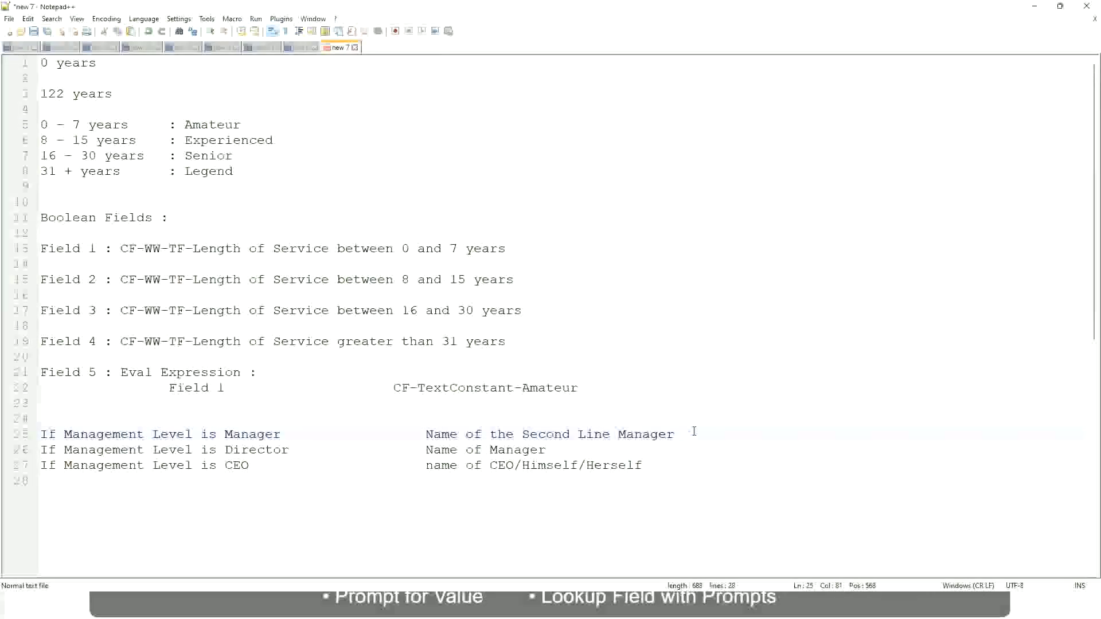
pyautogui.click(652, 427)
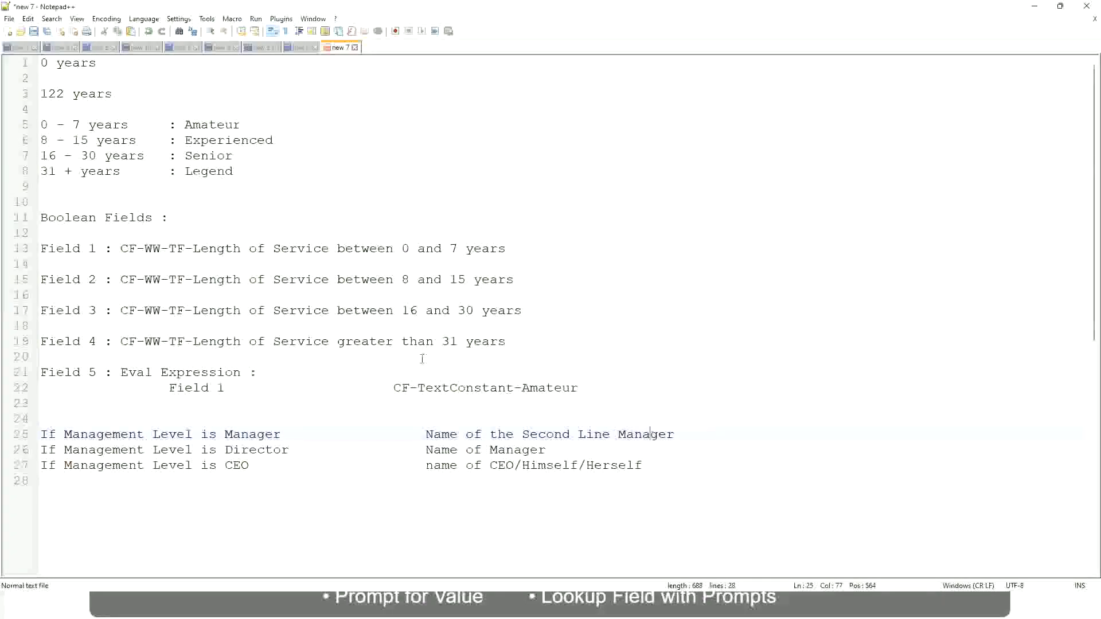
pyautogui.doubleClick(218, 126)
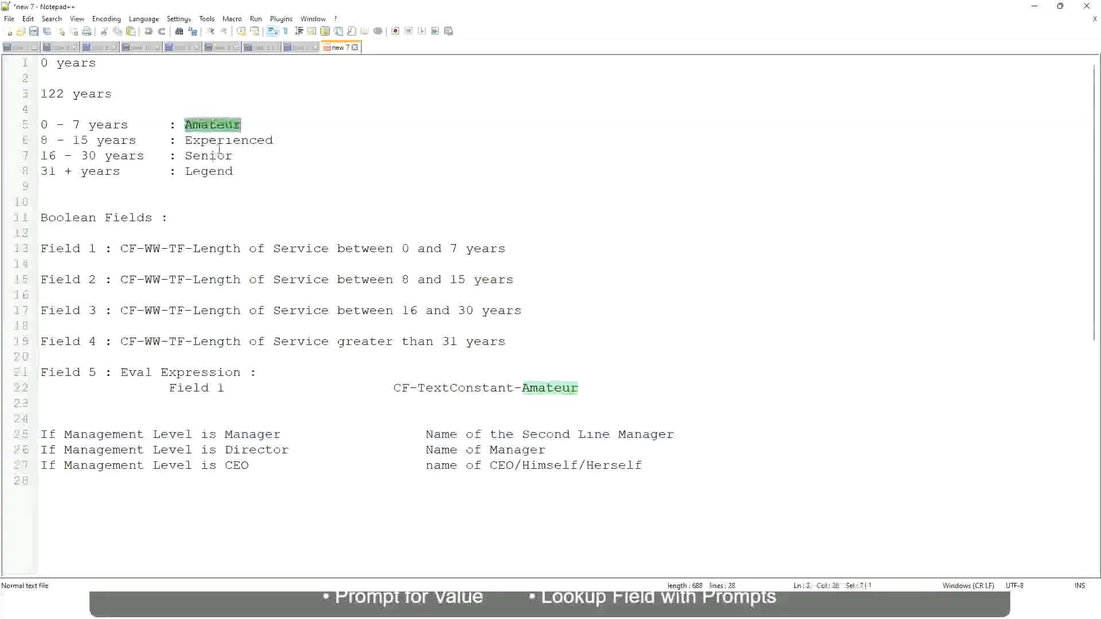
pyautogui.doubleClick(220, 141)
pyautogui.click(208, 171)
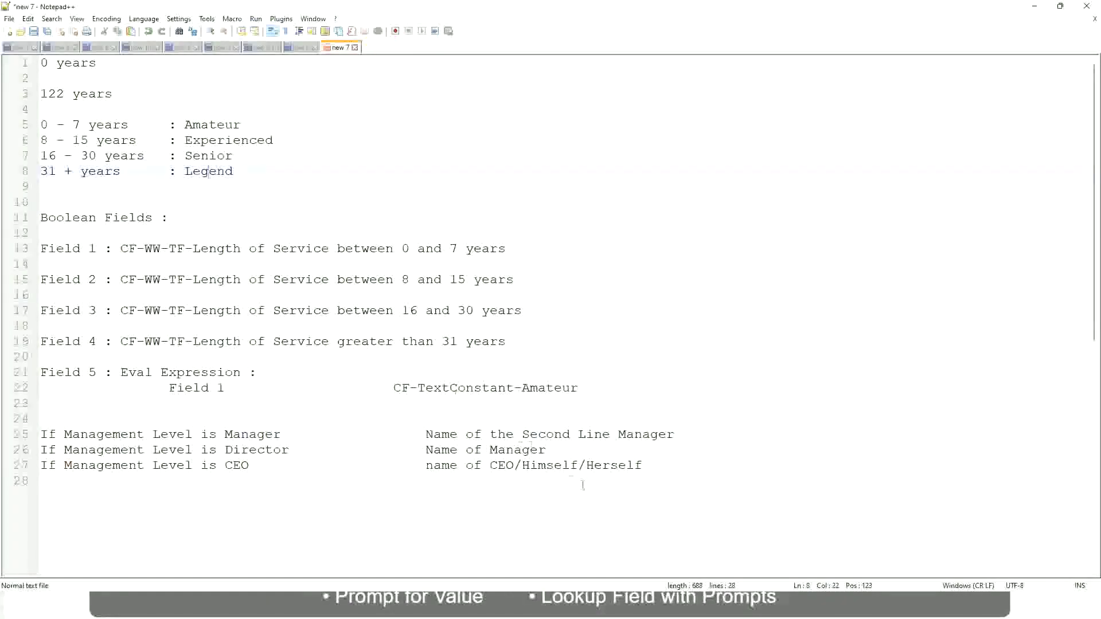
pyautogui.click(561, 465)
pyautogui.click(527, 434)
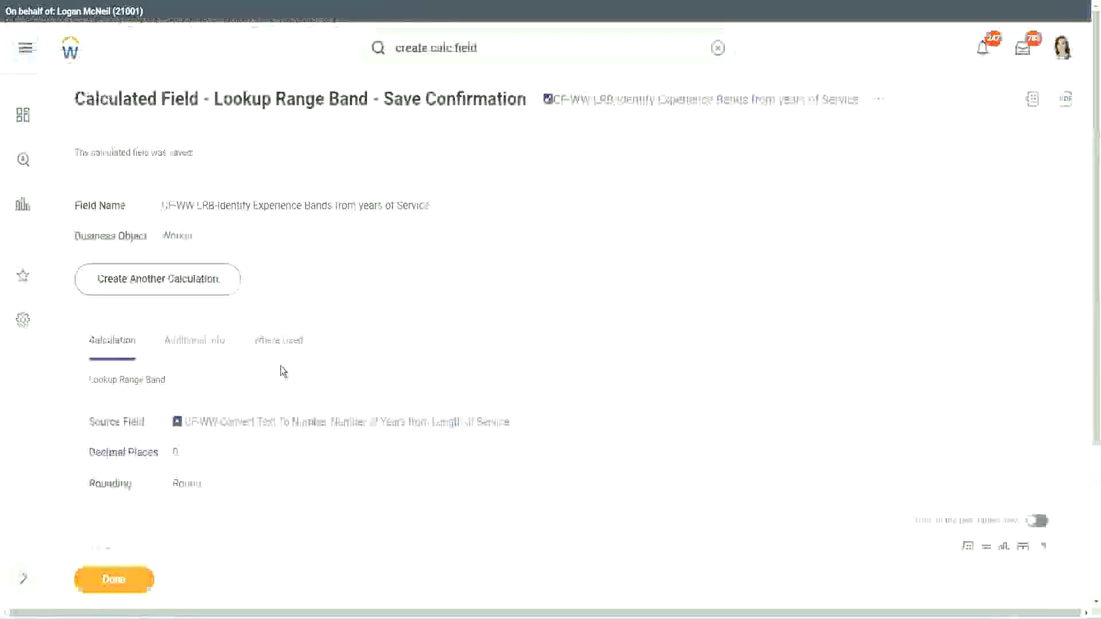
# Step: Copy the saved LRB calculated field's name and close the save confirmation with Done
pyautogui.scroll(-4, 424, 167)
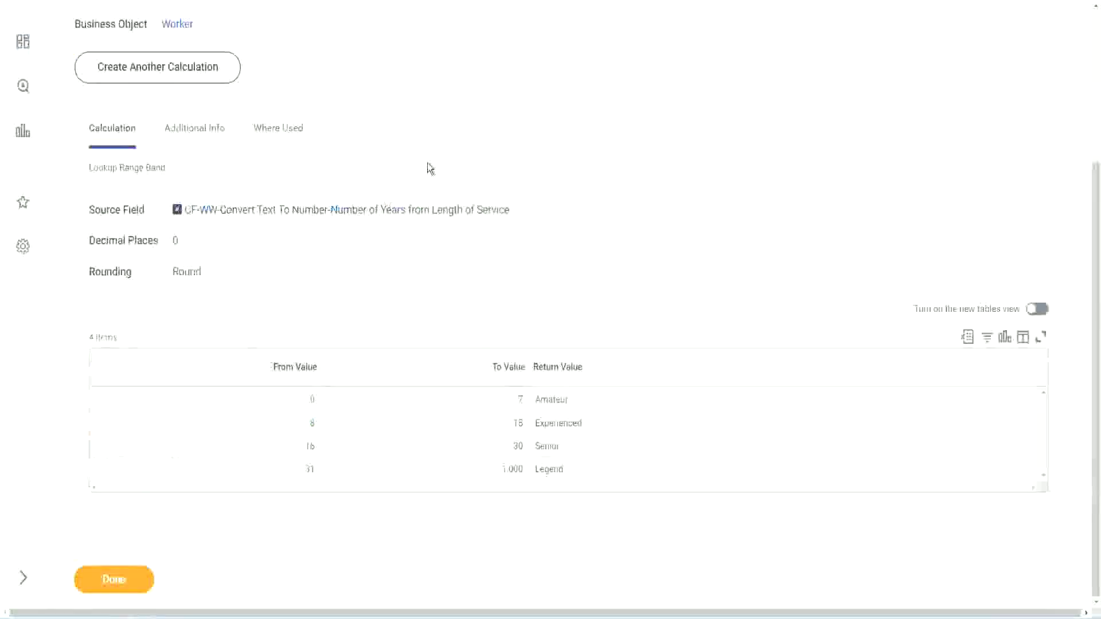
pyautogui.scroll(4, 516, 172)
pyautogui.rightClick(647, 112)
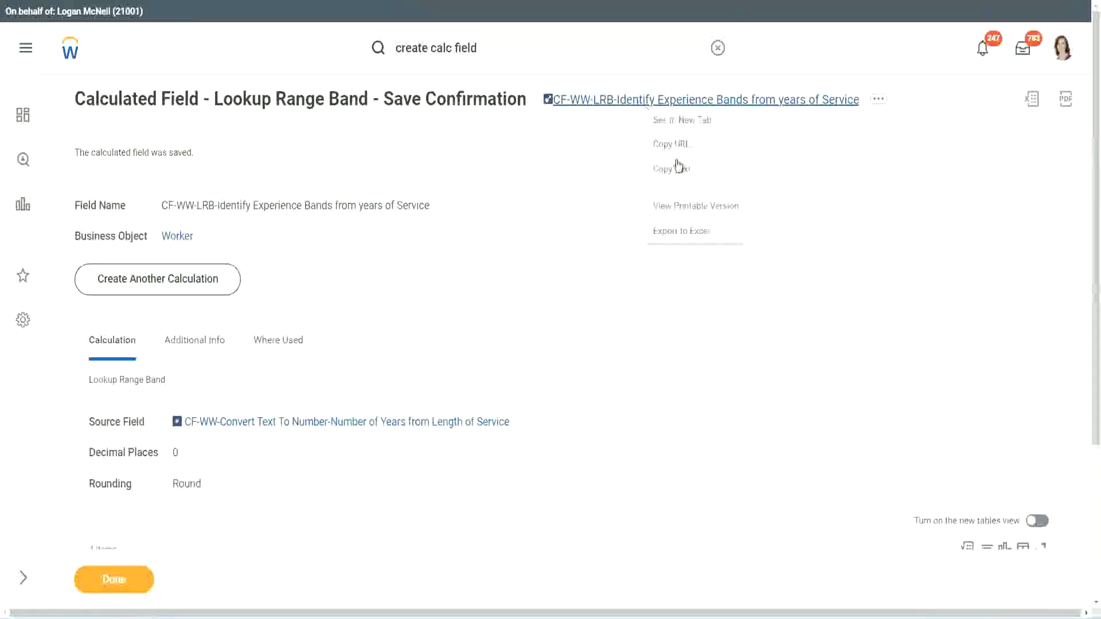
pyautogui.click(680, 166)
pyautogui.click(106, 585)
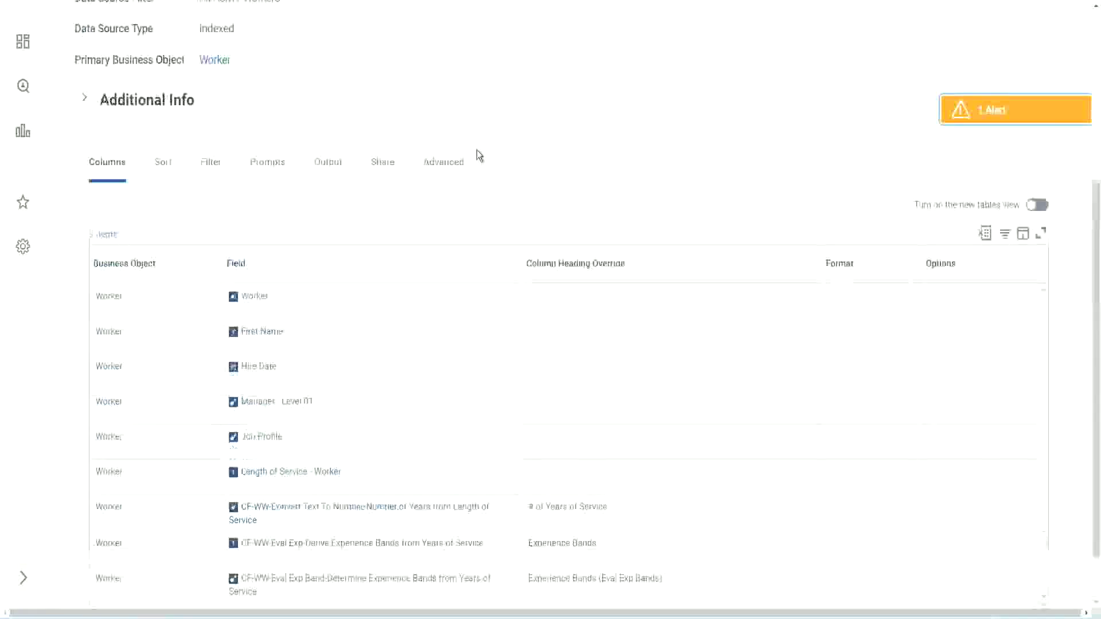
# Step: Open the WW Employee Details custom report for editing and scroll to its columns
pyautogui.scroll(5, 476, 150)
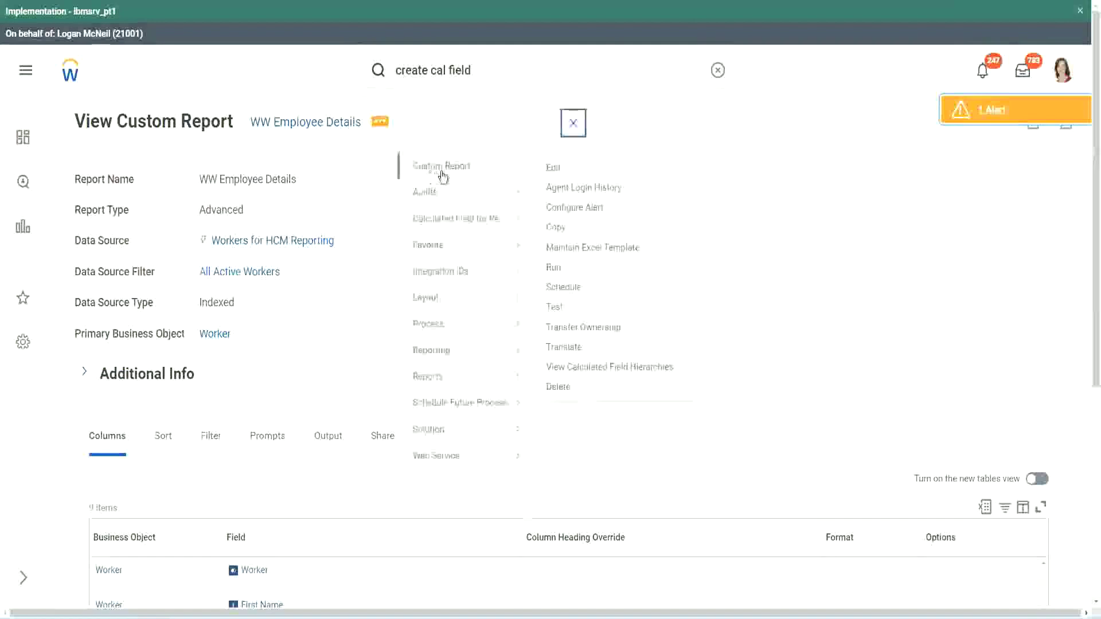
pyautogui.click(557, 167)
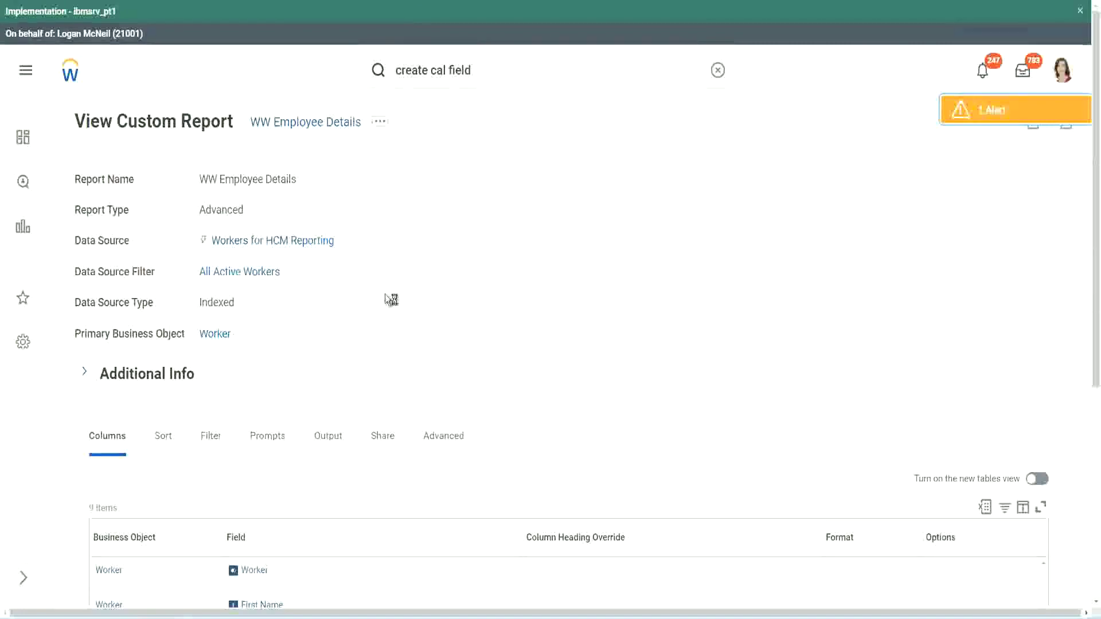
pyautogui.scroll(-5, 419, 298)
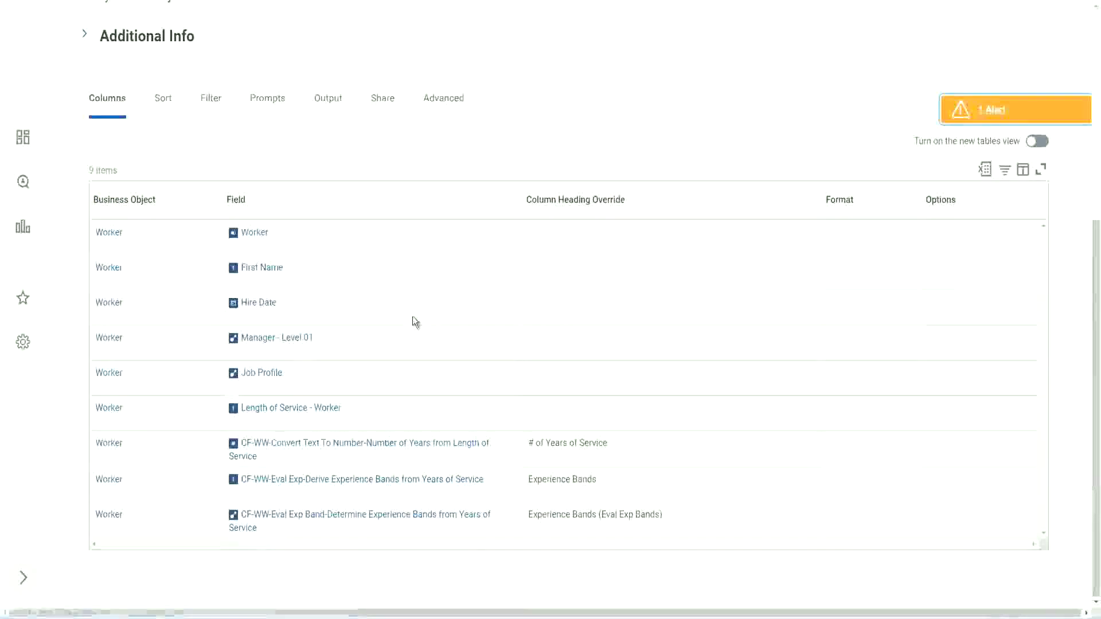
pyautogui.scroll(-5, 412, 320)
# Step: Add a column with the pasted CF-WW-LRB field, heading override 'Experience Bands (LRB)', and save
pyautogui.scroll(-3, 415, 321)
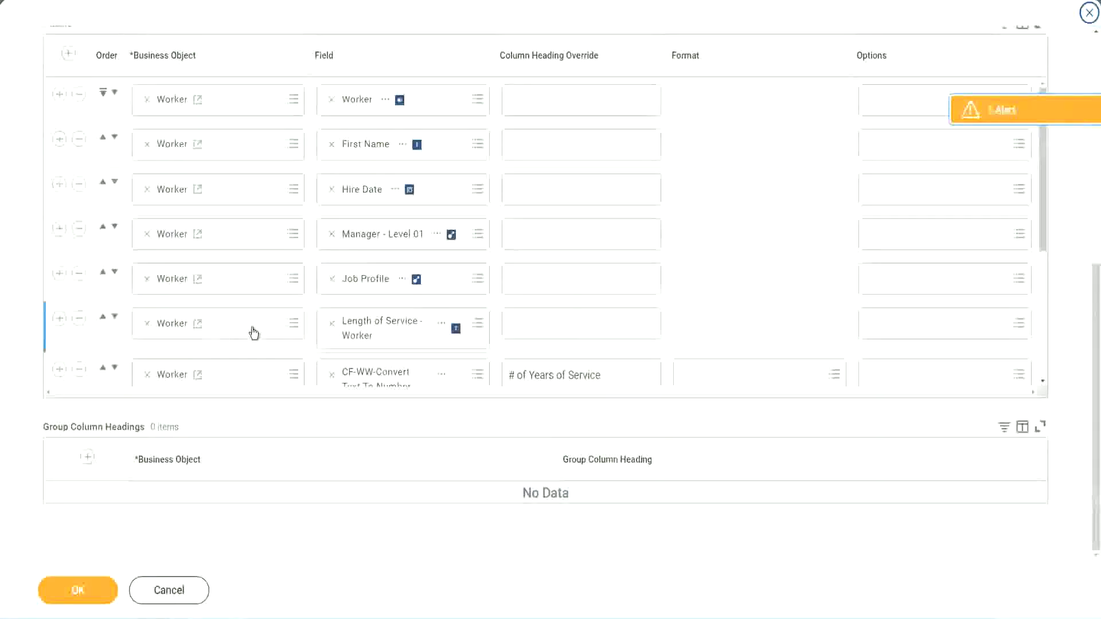
pyautogui.scroll(-4, 253, 332)
pyautogui.click(59, 307)
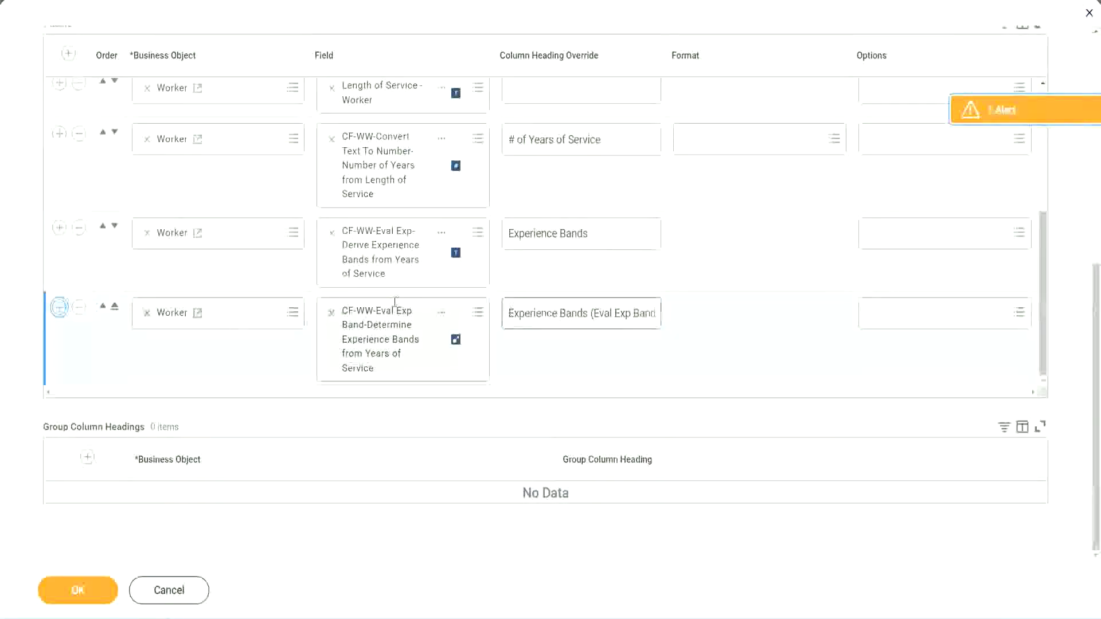
pyautogui.click(374, 365)
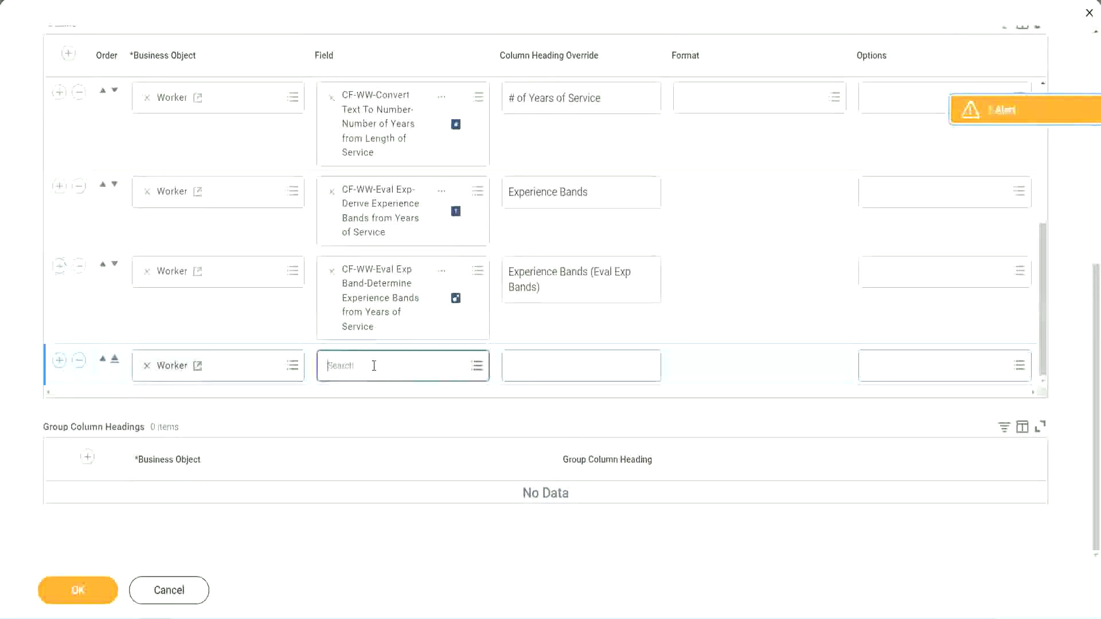
pyautogui.hotkey('ctrl', 'v')
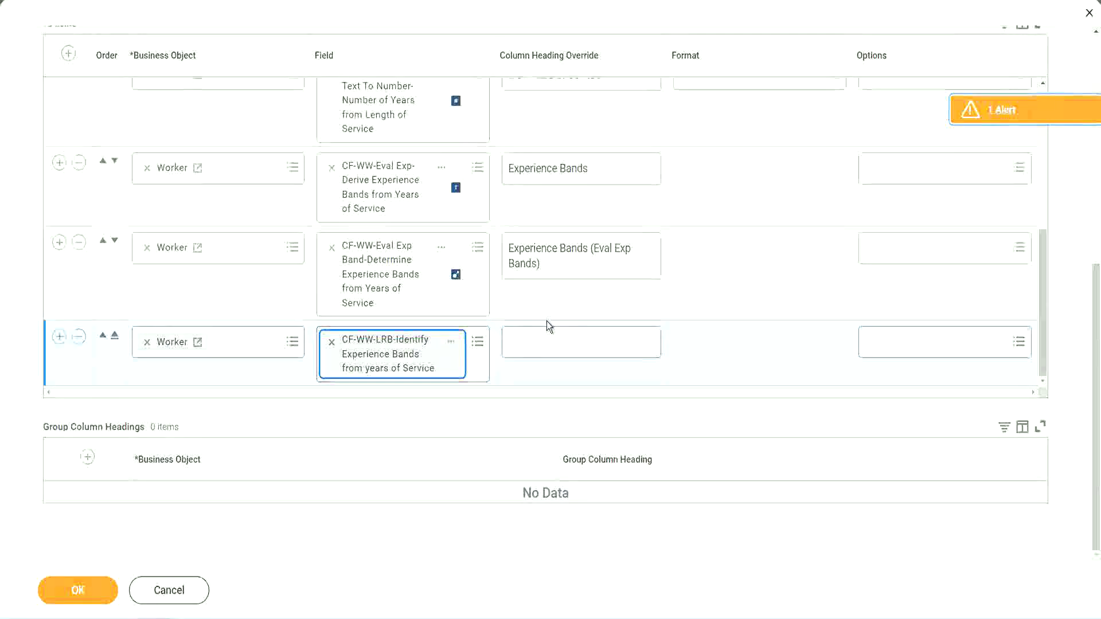
pyautogui.click(549, 335)
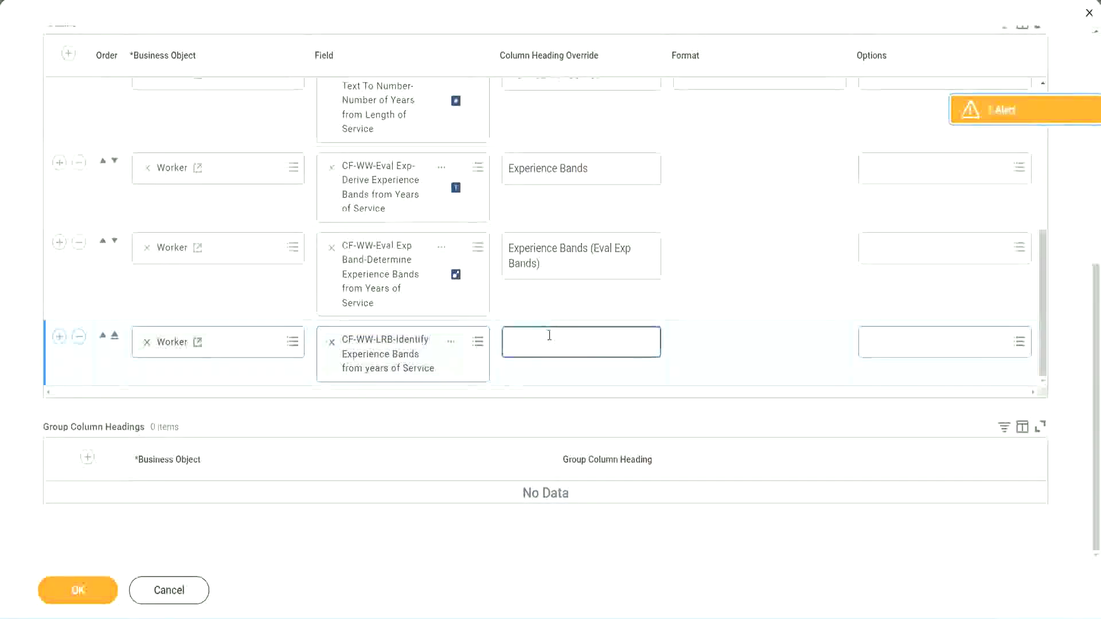
pyautogui.write('Ex')
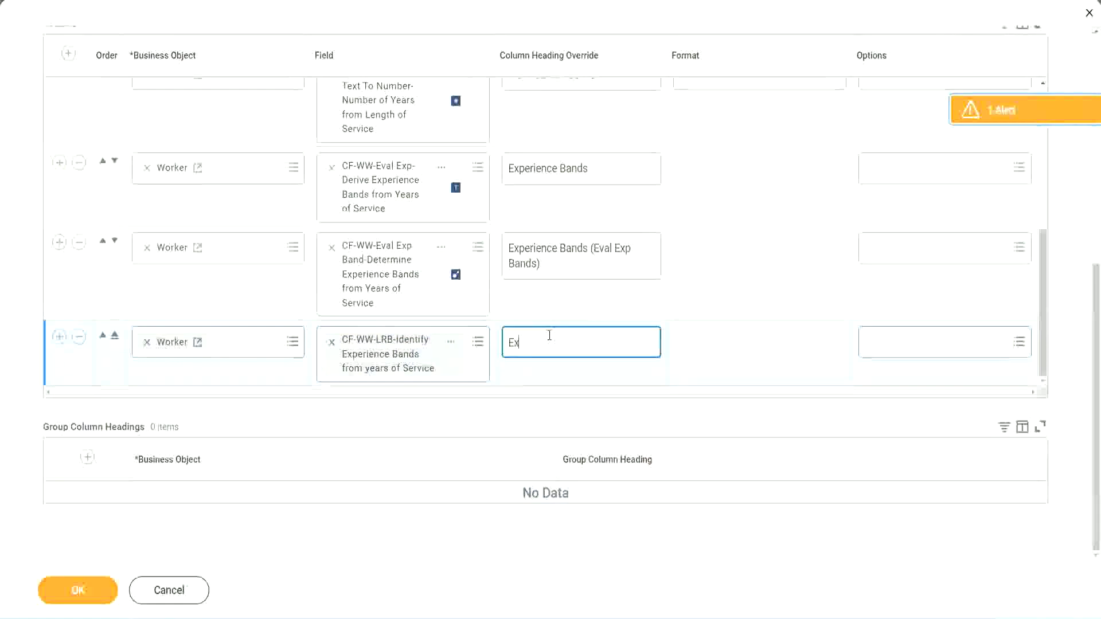
pyautogui.write('pernice')
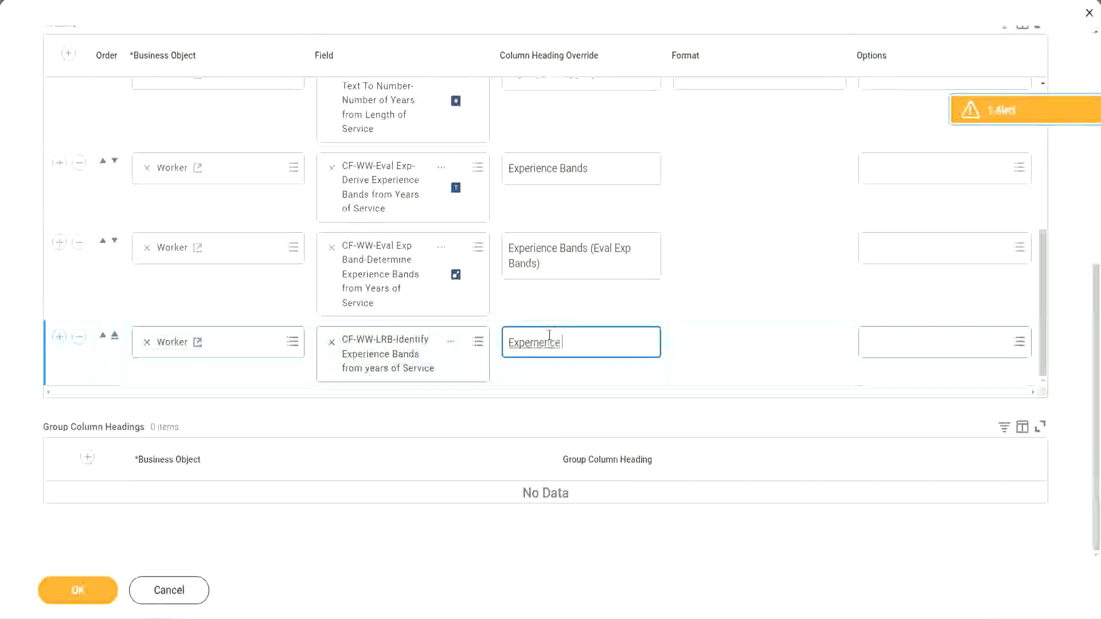
pyautogui.press('BackSpace')
pyautogui.press('BackSpace')
pyautogui.write('ience Bands ')
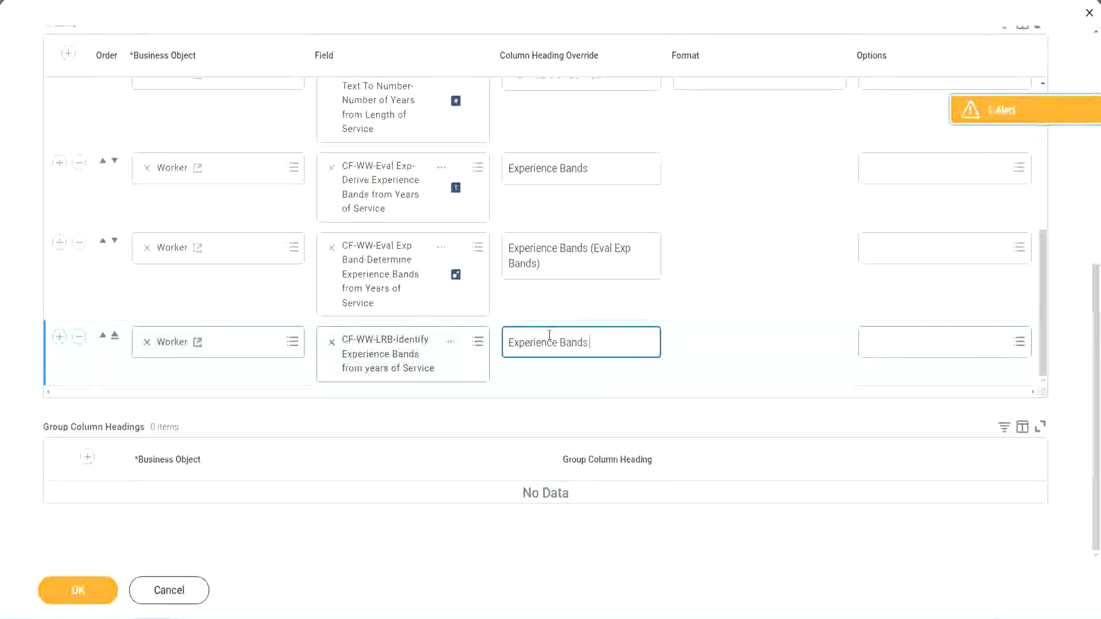
pyautogui.write('(LRB)')
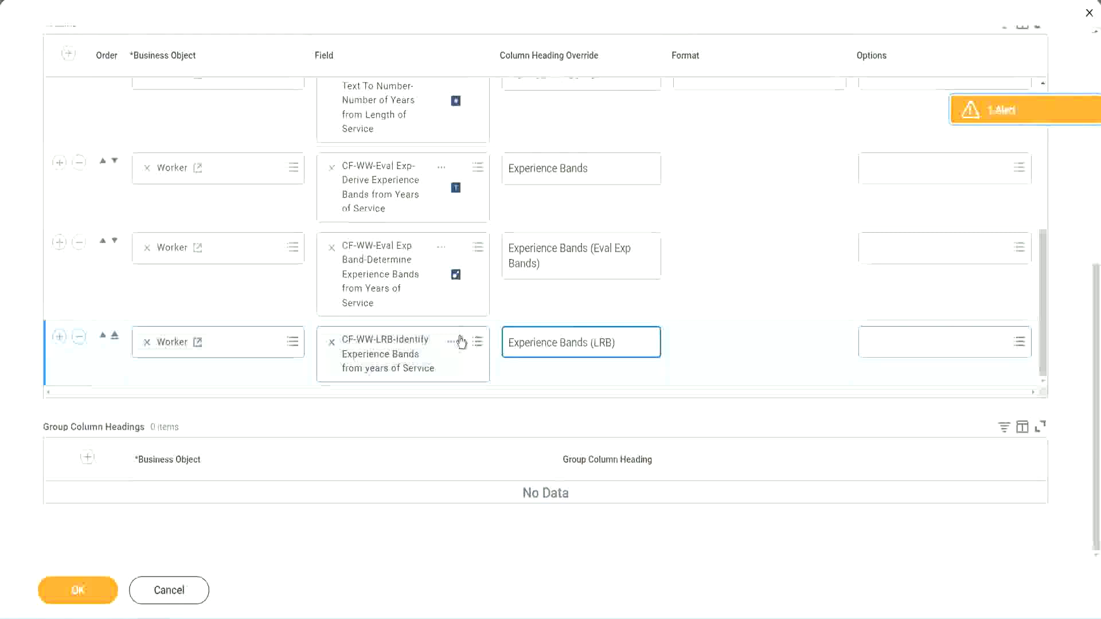
pyautogui.click(98, 602)
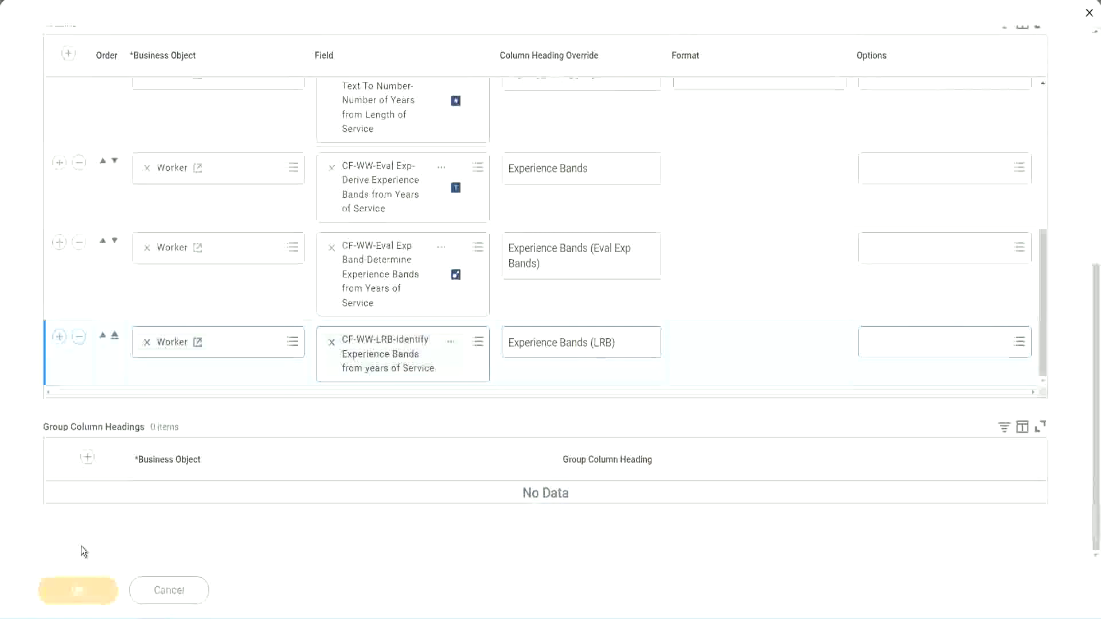
# Step: Run the report with blank worker type prompts, showing 347 items with Experience Bands (LRB)
pyautogui.click(97, 580)
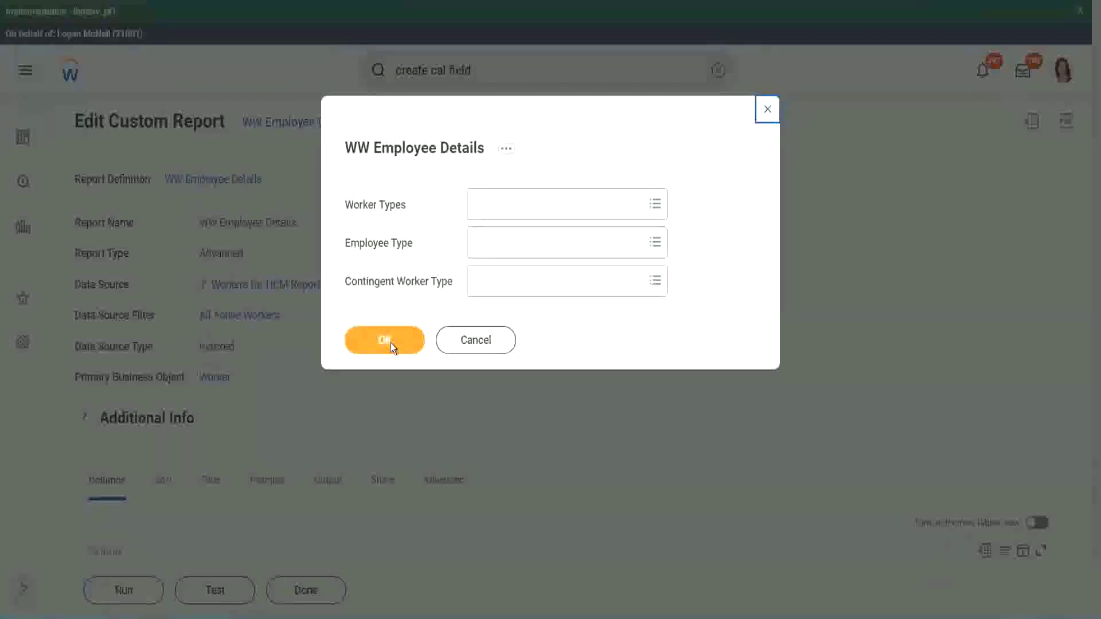
pyautogui.click(390, 342)
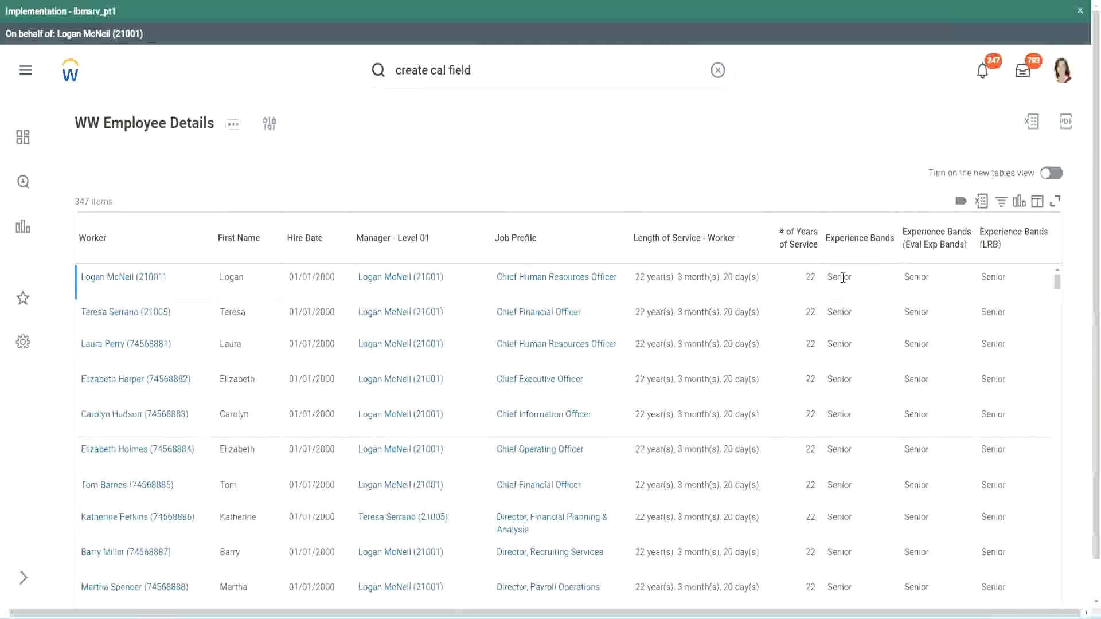
pyautogui.doubleClick(840, 277)
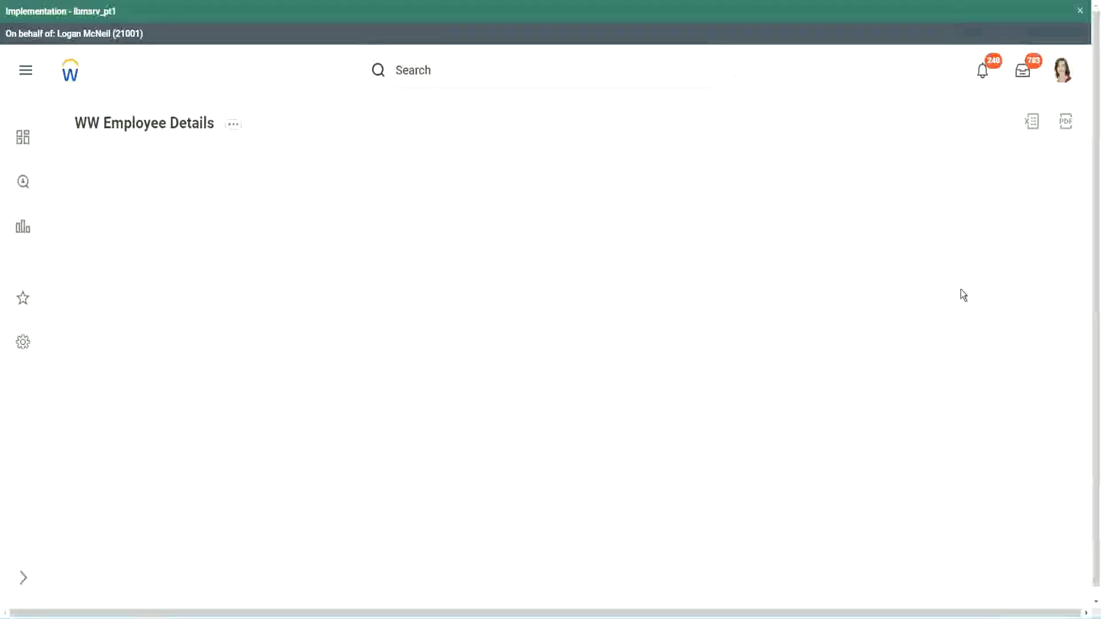
pyautogui.scroll(-10, 928, 356)
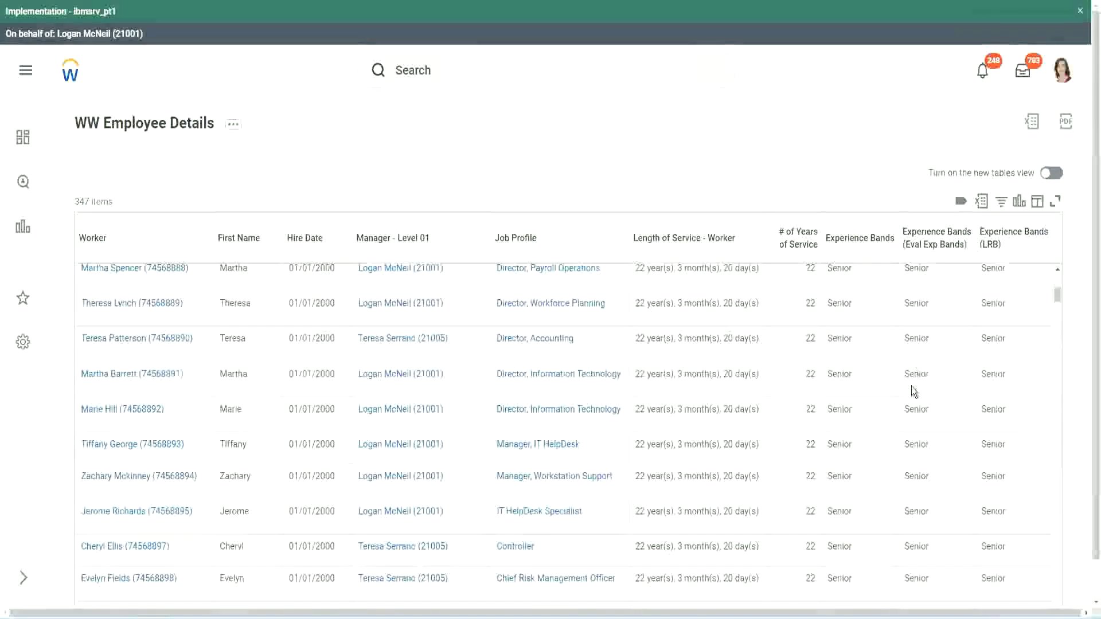
pyautogui.scroll(-5, 910, 387)
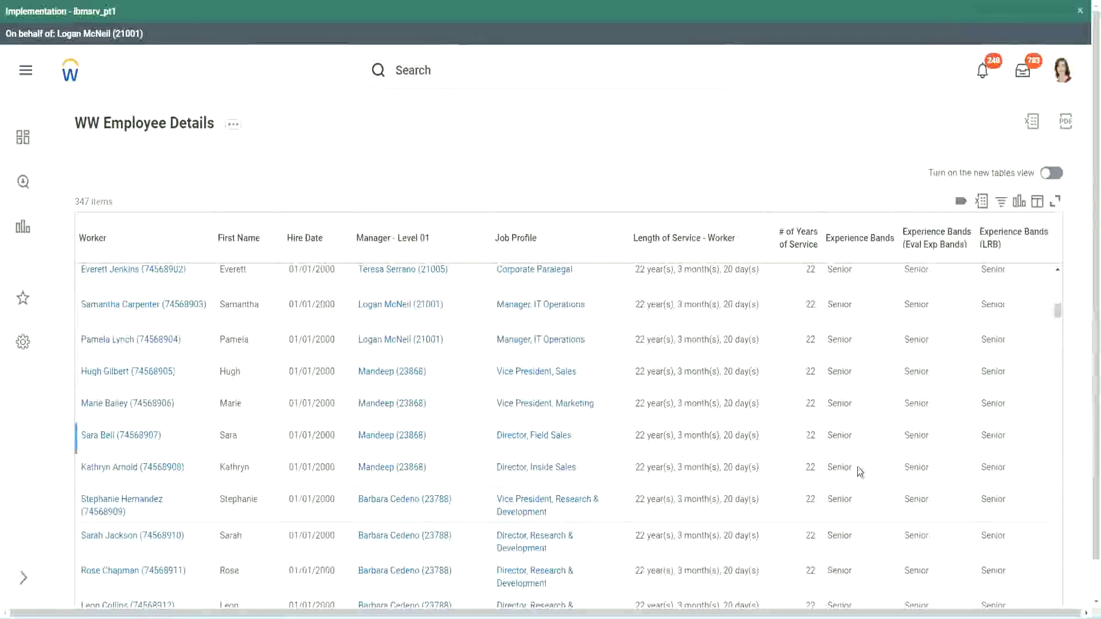
pyautogui.scroll(-3, 860, 470)
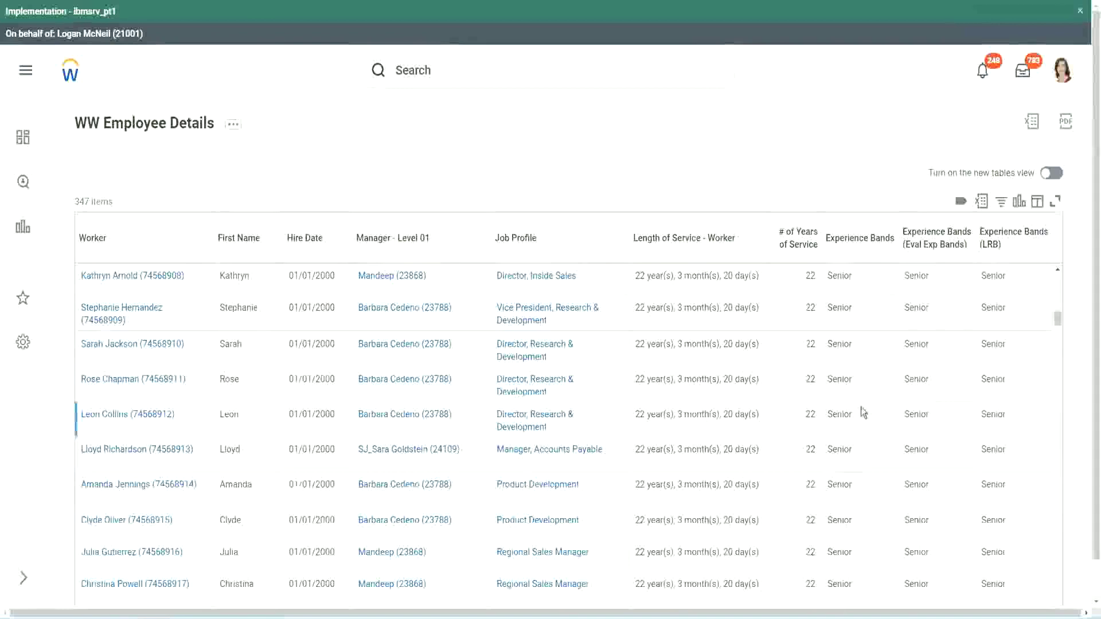
pyautogui.scroll(-1, 861, 409)
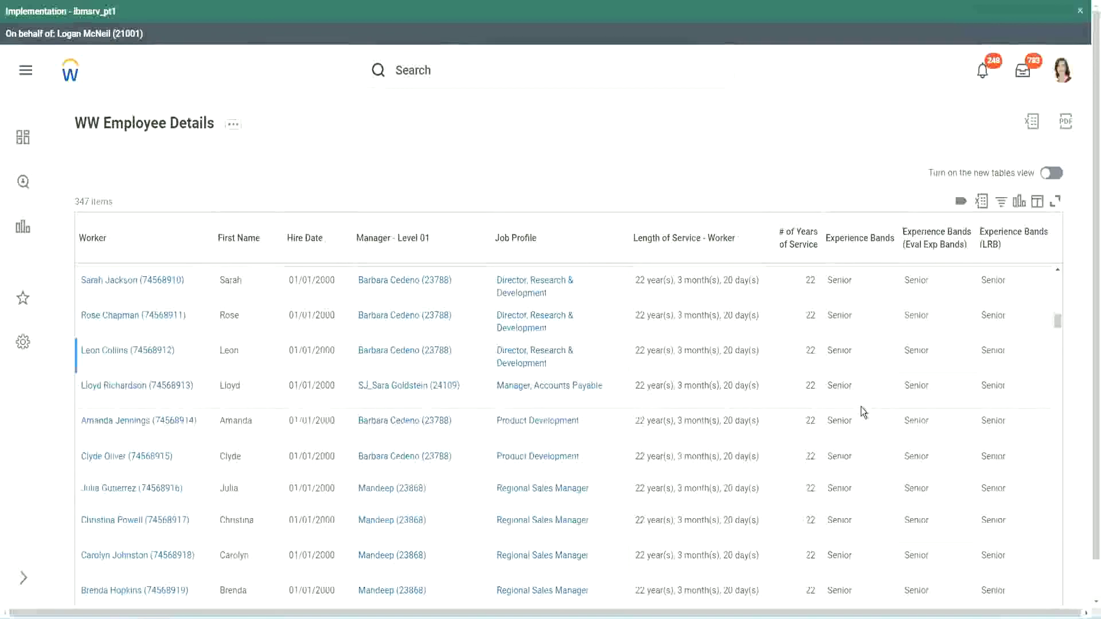